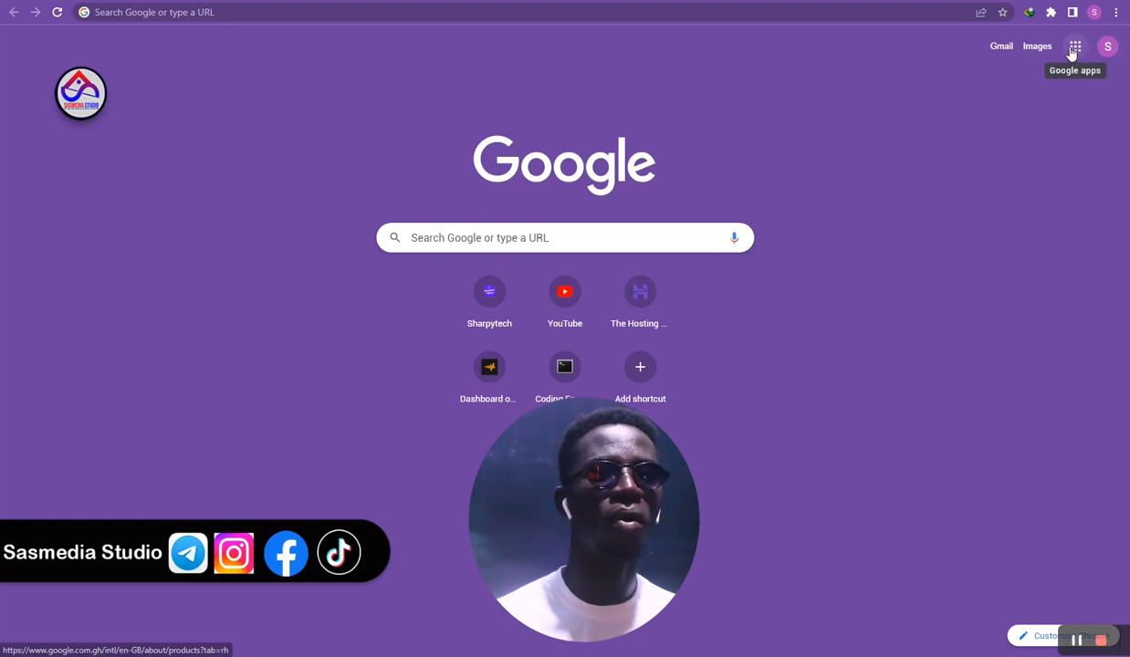
- Go to Business Profile Manager from the Google apps grid and begin adding a new business
{"action": "left_click", "coordinate": [1075, 49]}
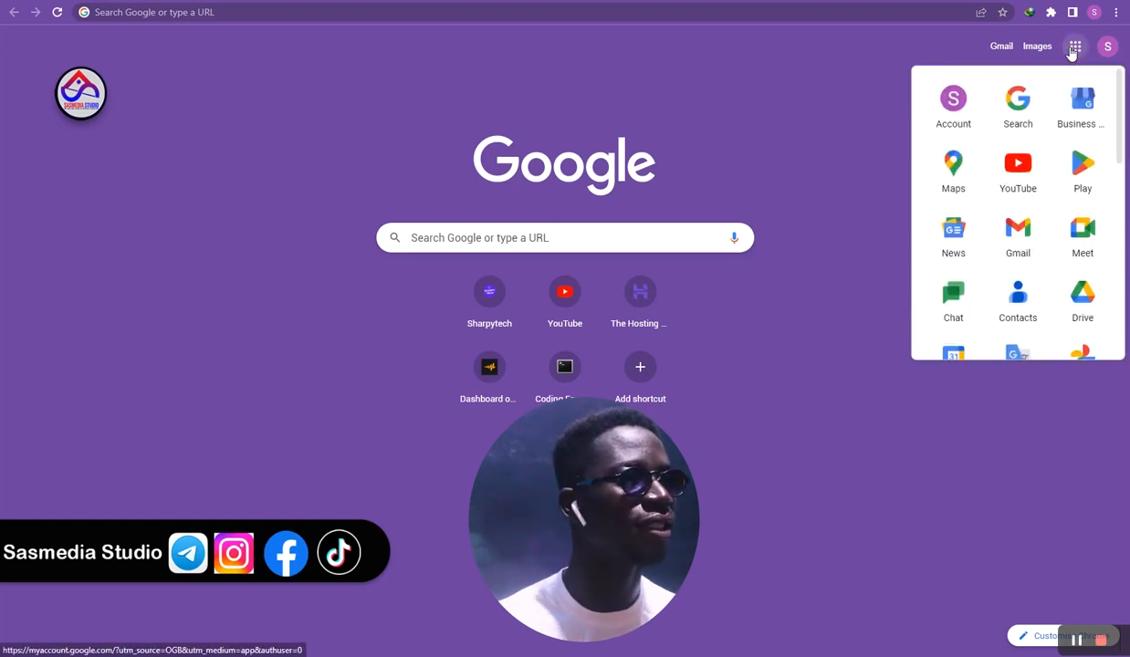
{"action": "left_click", "coordinate": [1078, 137]}
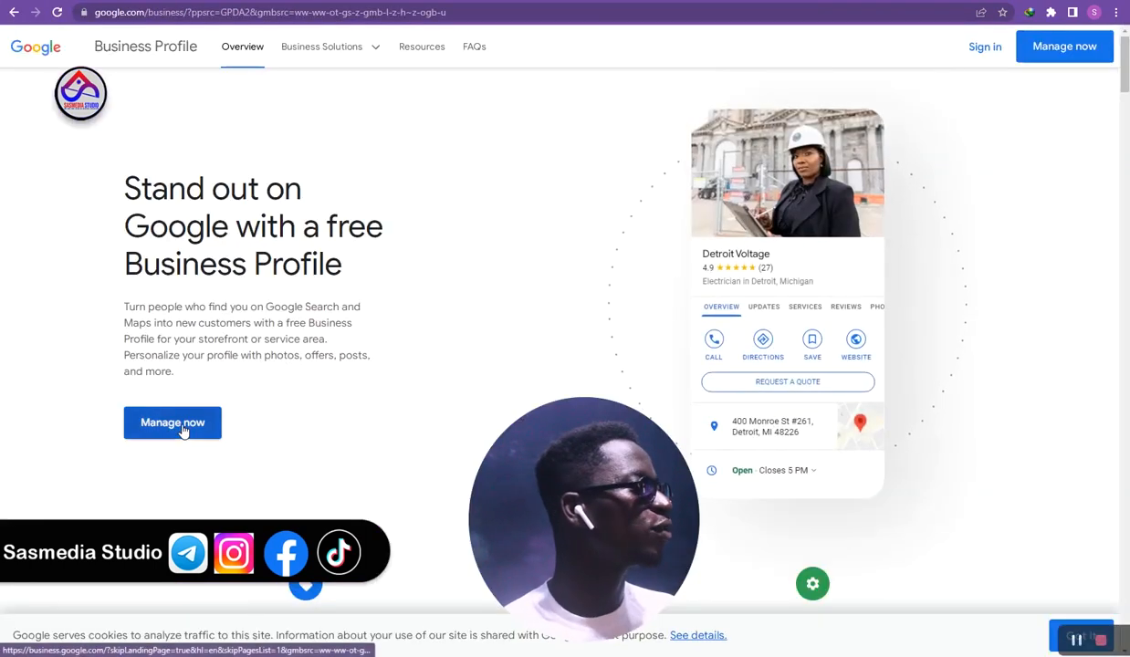
{"action": "left_click", "coordinate": [172, 423]}
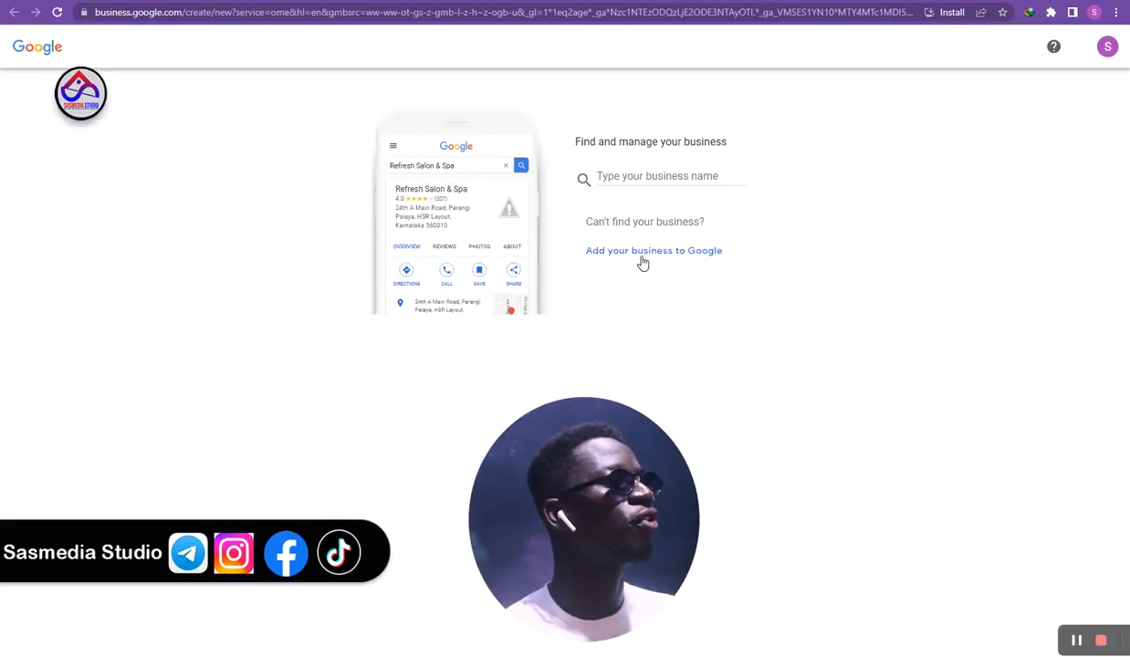
{"action": "left_click", "coordinate": [643, 259]}
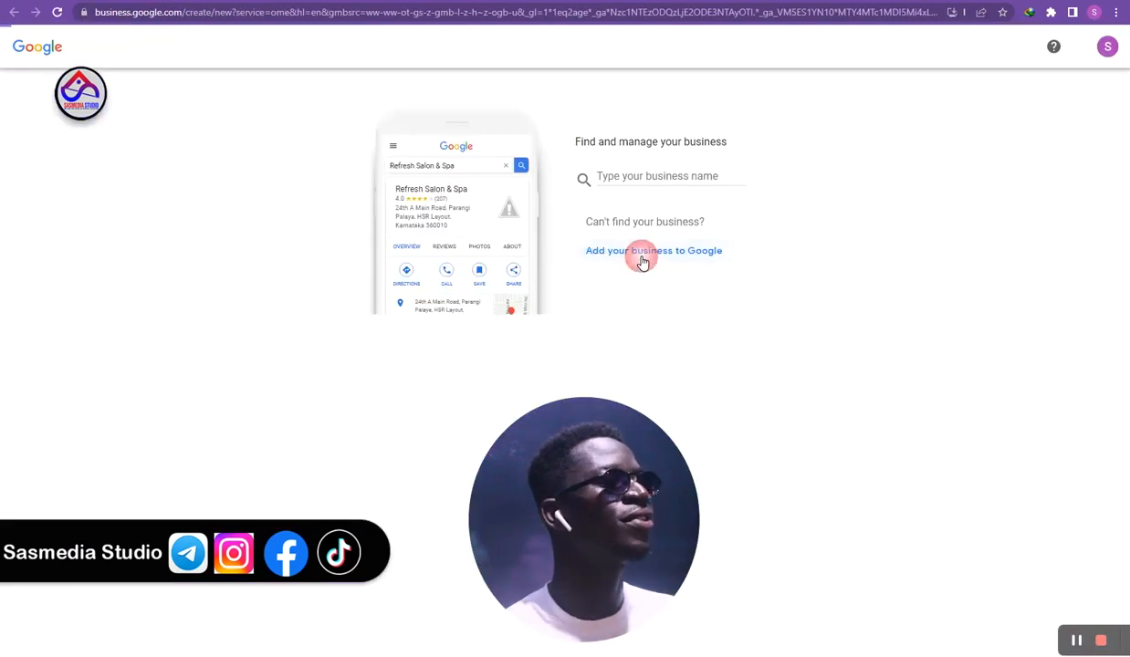
{"action": "left_click", "coordinate": [680, 213]}
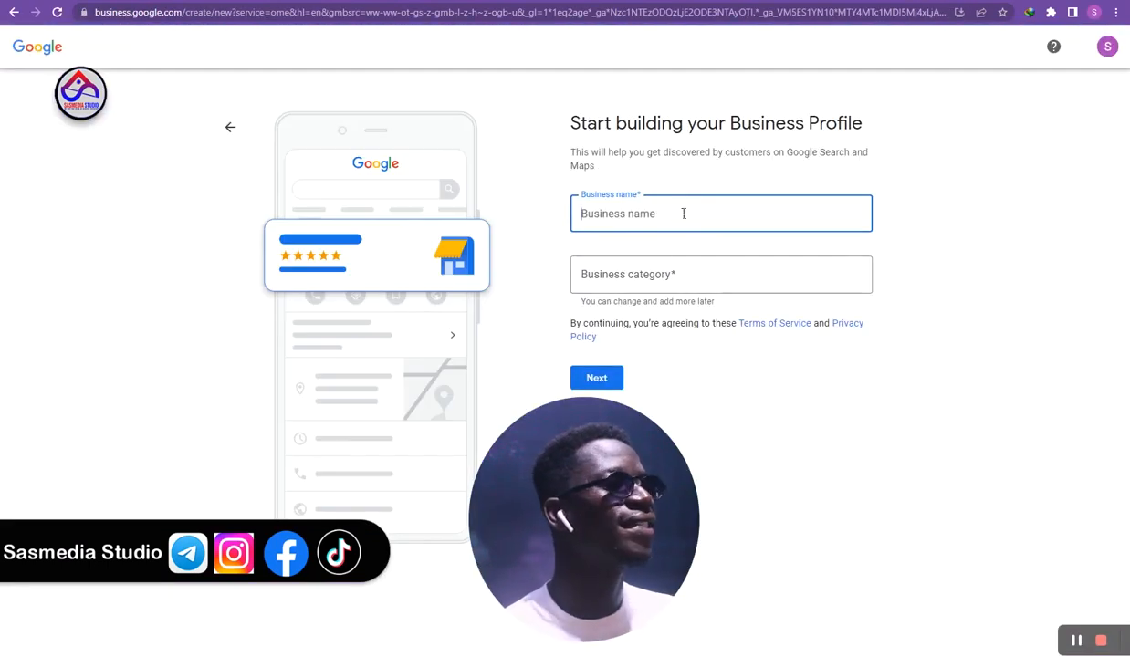
- Name the business 'Sharpytech' and create it as a new business rather than an existing listing
{"action": "type", "text": "Shs"}
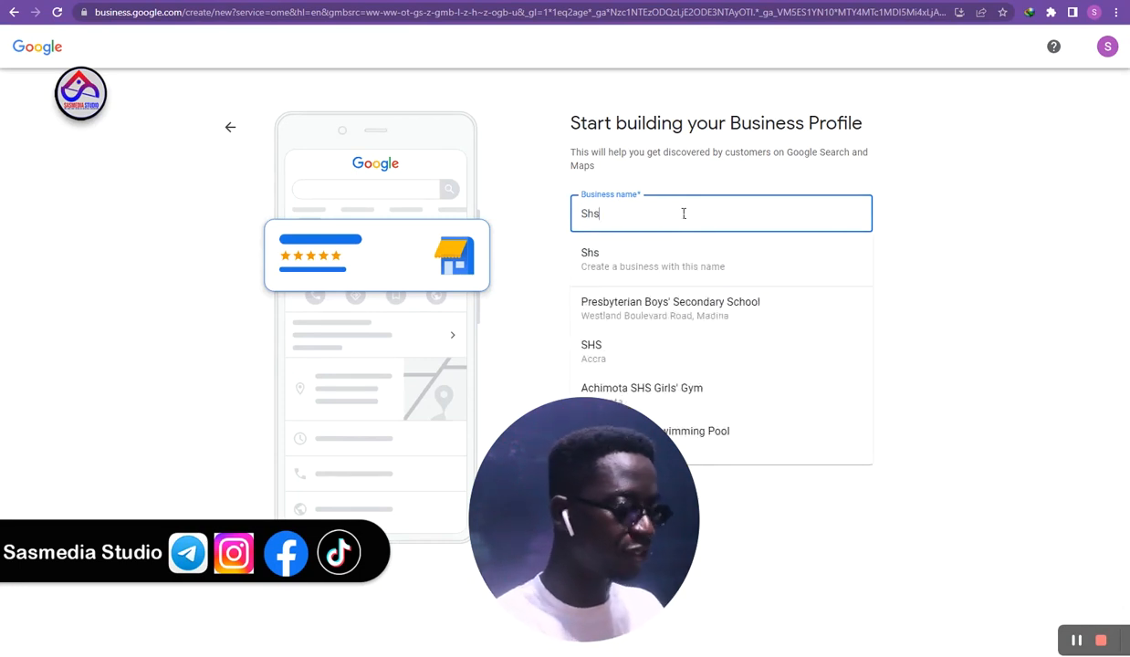
{"action": "key", "text": "BackSpace"}
{"action": "type", "text": "arpytech"}
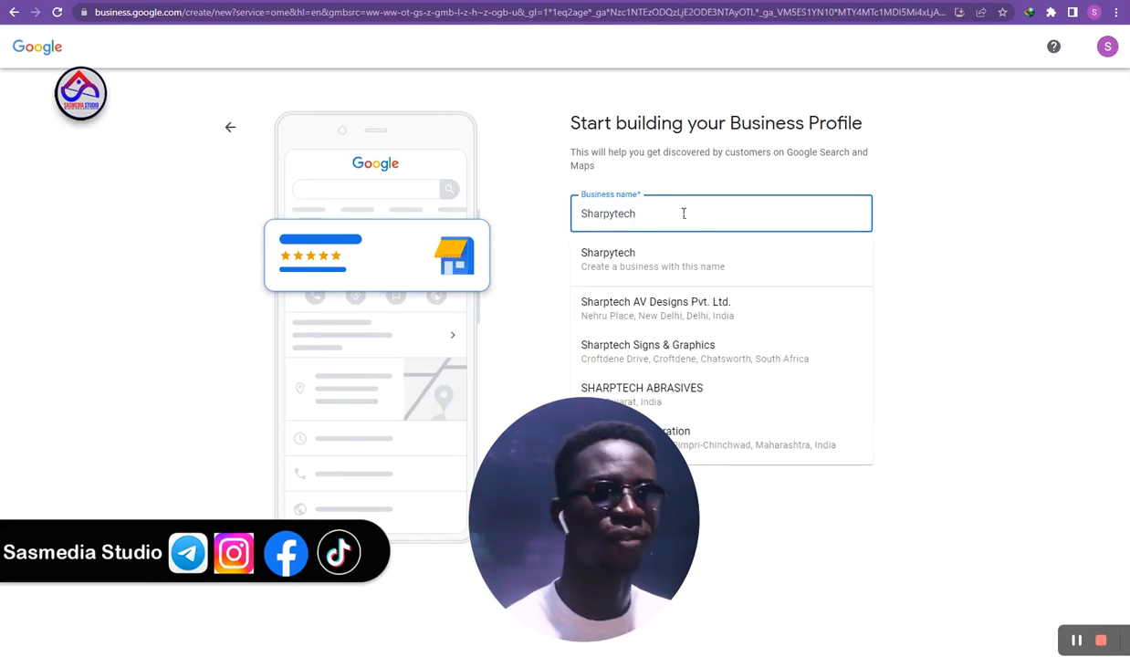
{"action": "left_click", "coordinate": [617, 268]}
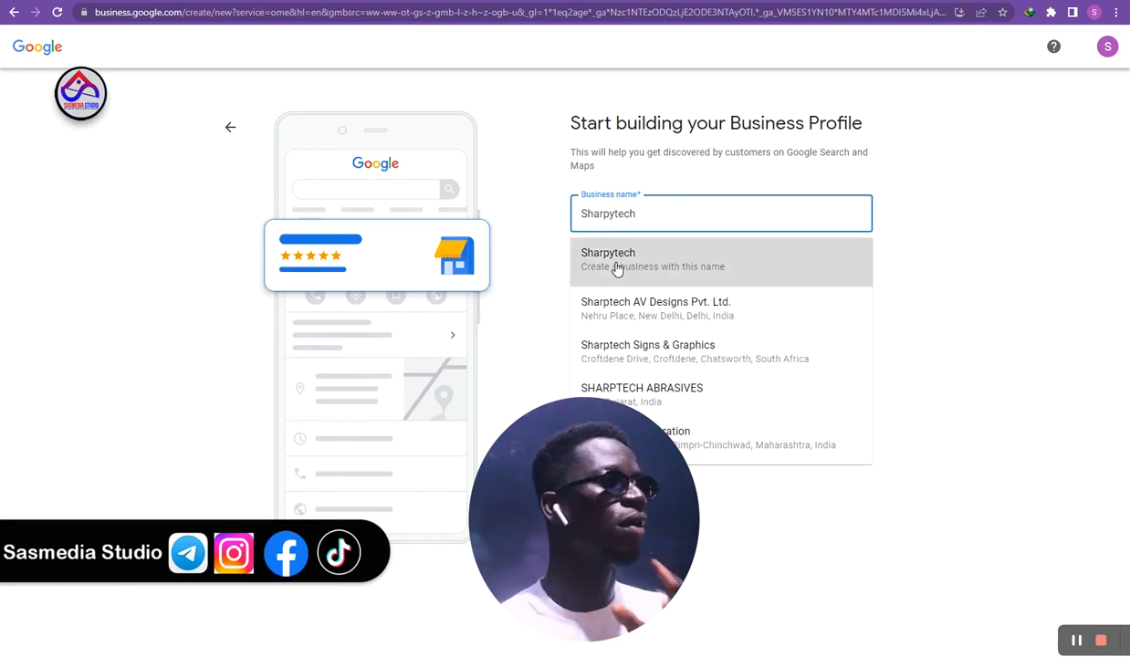
{"action": "left_click_drag", "start_coordinate": [618, 269], "coordinate": [702, 212]}
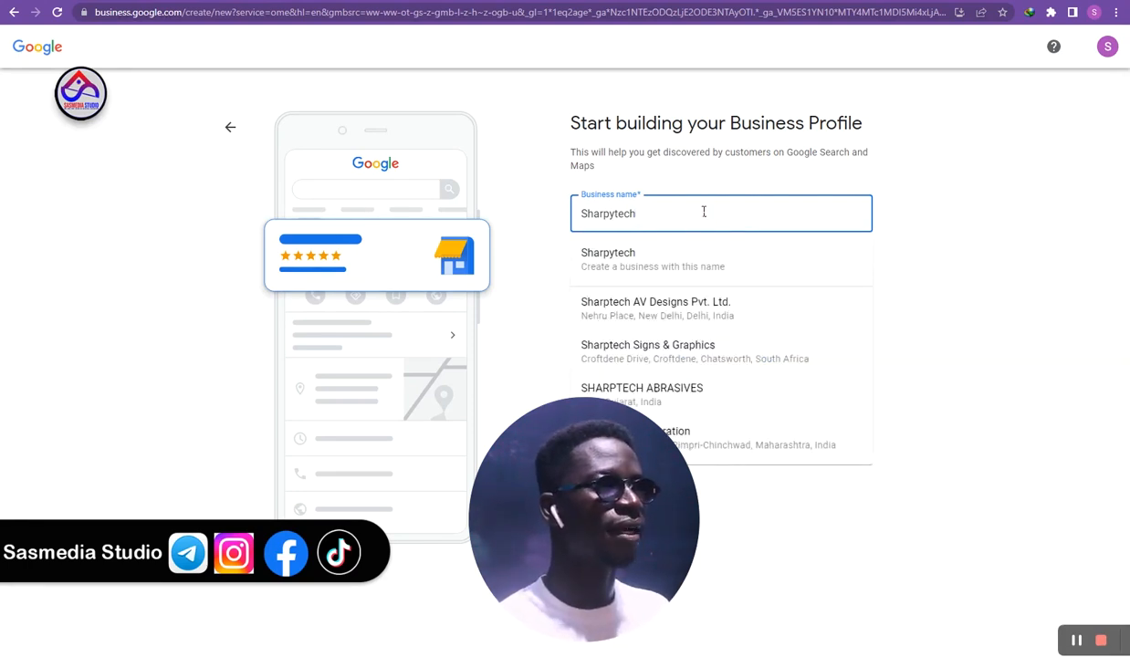
{"action": "type", "text": "Ltd"}
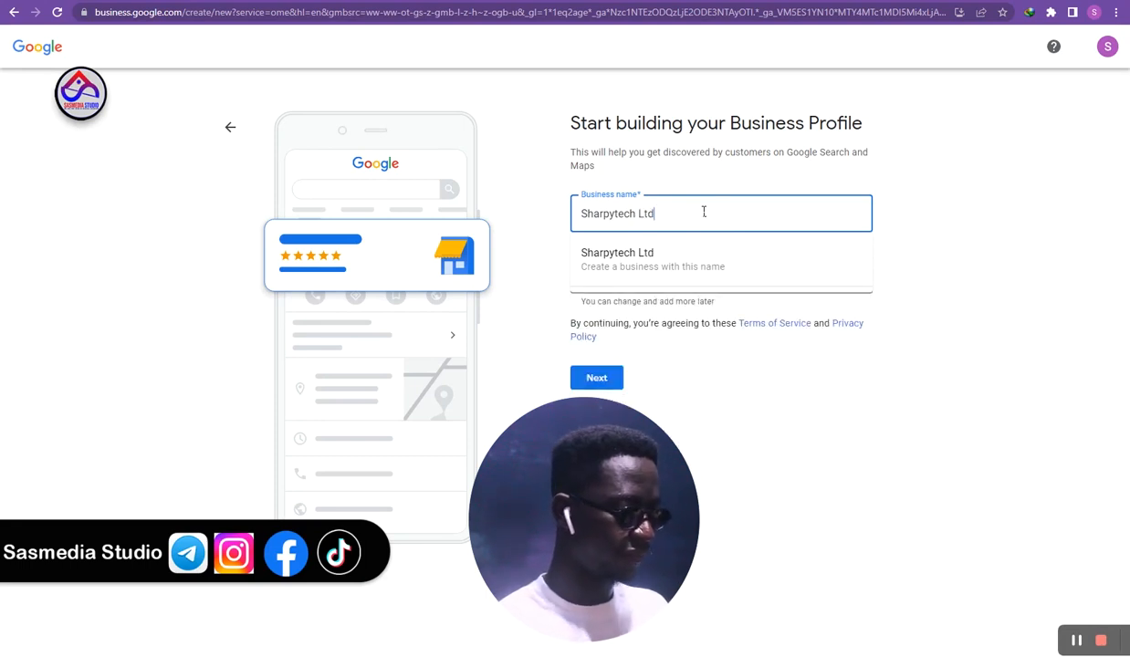
{"action": "key", "text": "BackSpace"}
{"action": "key", "text": "BackSpace"}
{"action": "key", "text": "BackSpace"}
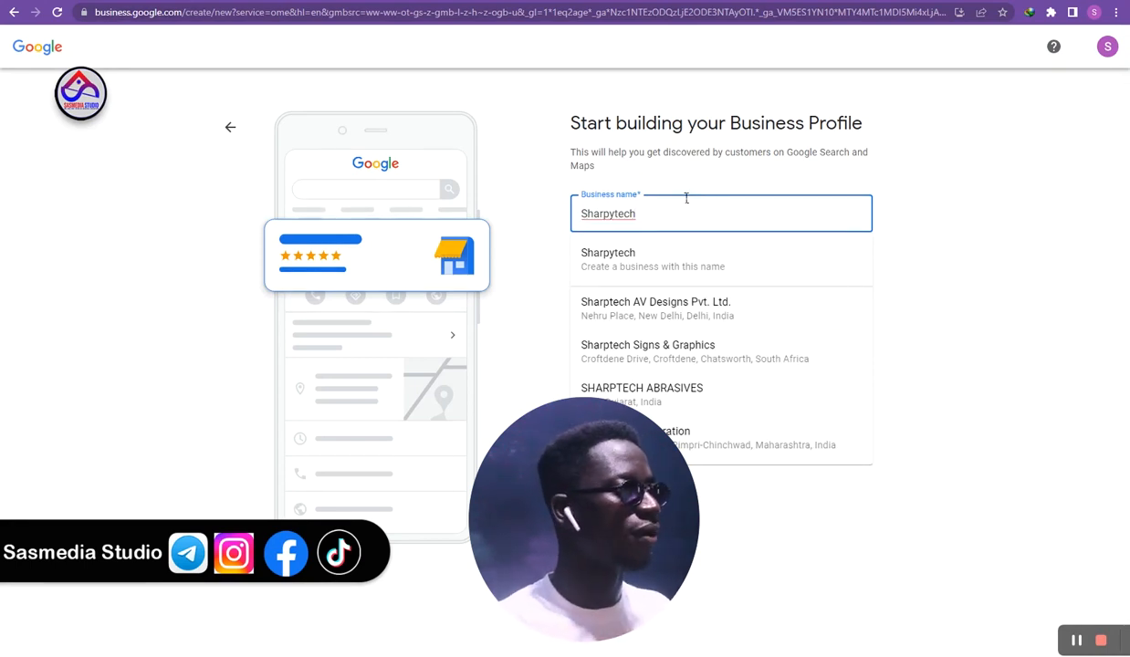
{"action": "left_click", "coordinate": [626, 267]}
{"action": "left_click", "coordinate": [689, 272]}
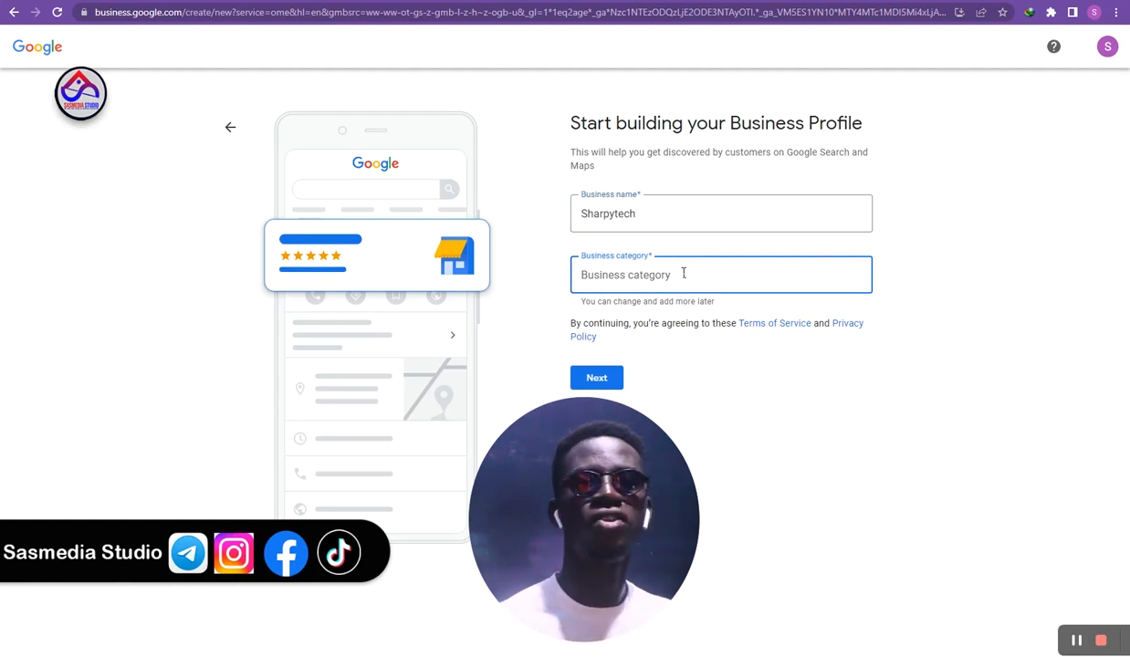
- Search 'website', settle on the 'Website designer' category after trying 'Website developer', and continue
{"action": "left_click", "coordinate": [654, 280]}
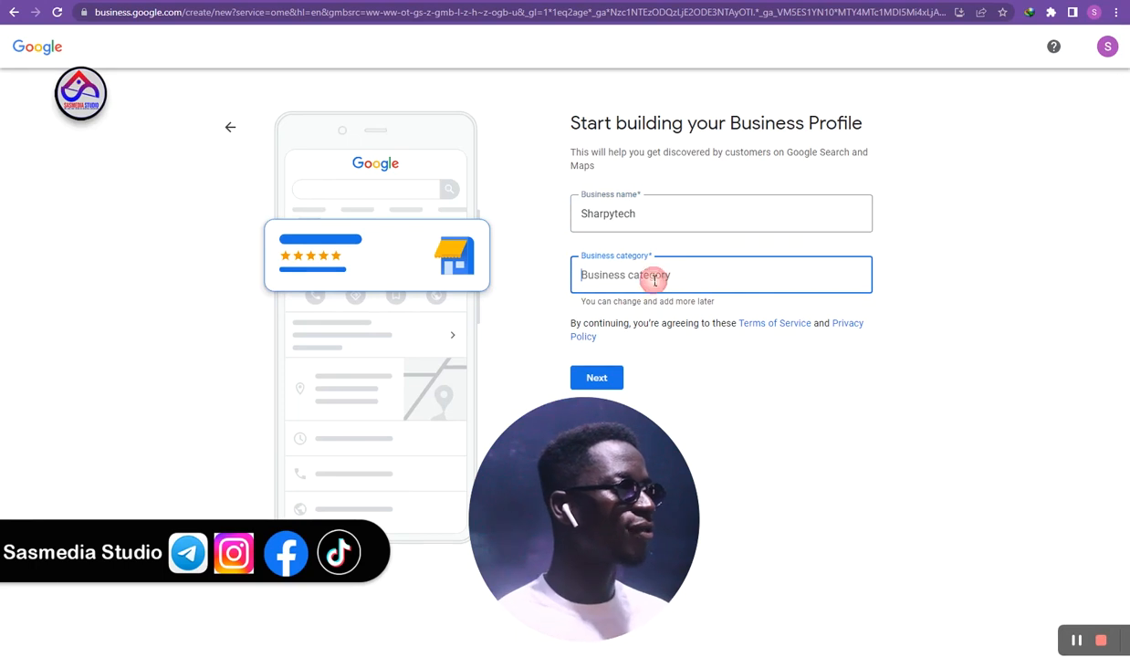
{"action": "type", "text": "we"}
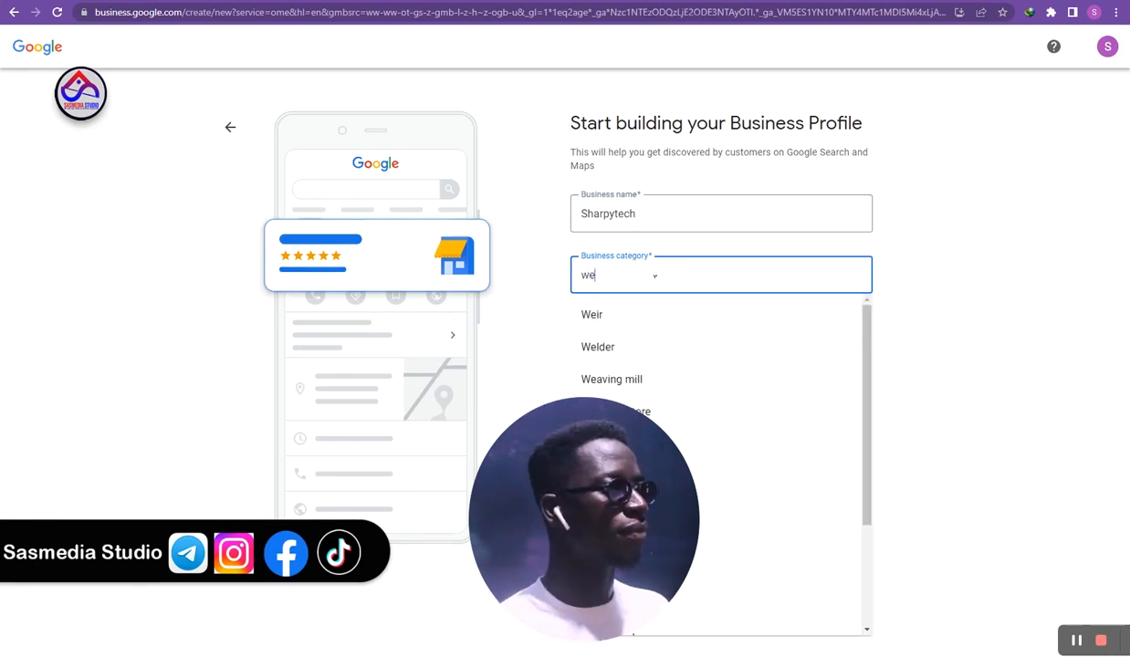
{"action": "type", "text": "bsite"}
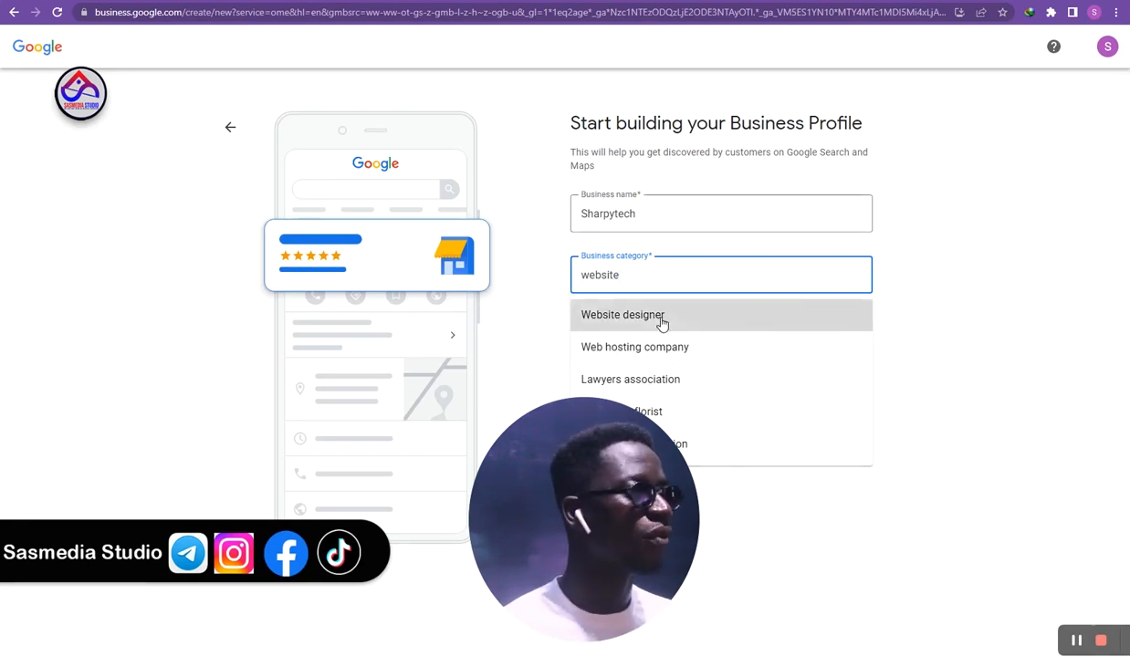
{"action": "left_click", "coordinate": [660, 316]}
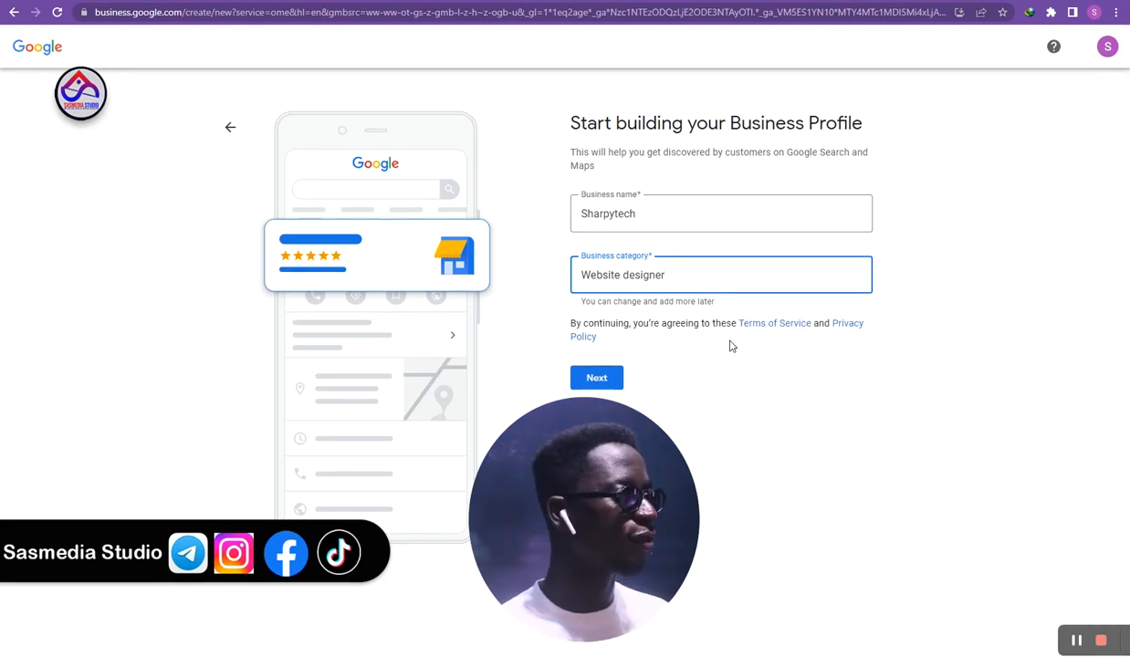
{"action": "left_click_drag", "start_coordinate": [721, 275], "coordinate": [507, 276]}
{"action": "left_click", "coordinate": [631, 275]}
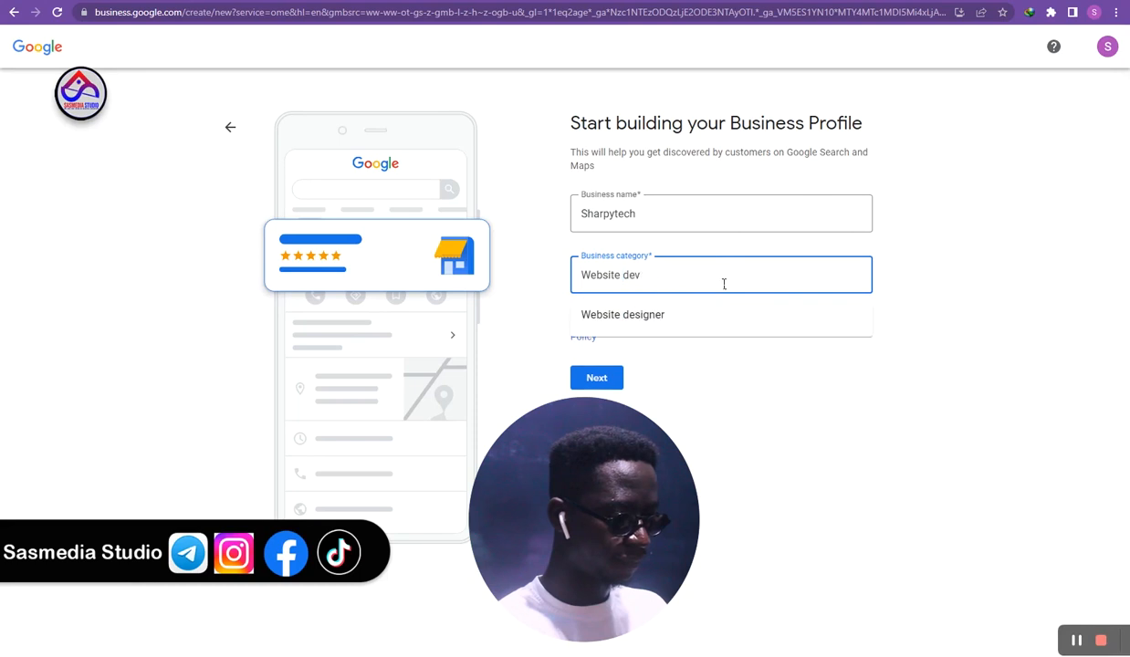
{"action": "type", "text": "eloper"}
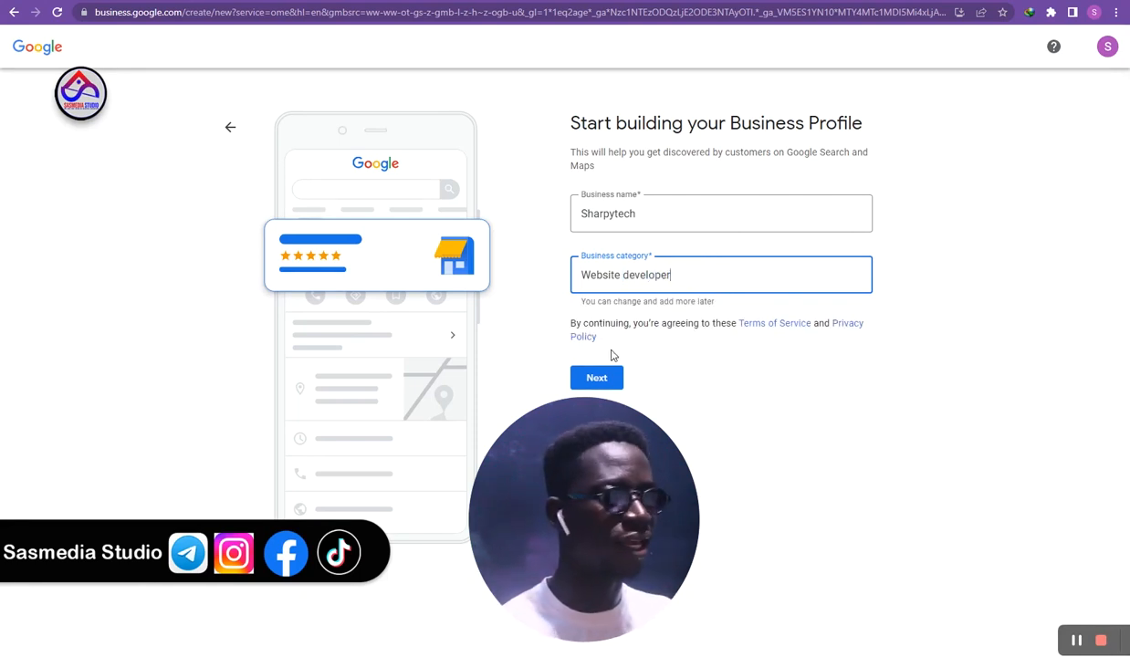
{"action": "left_click", "coordinate": [592, 387]}
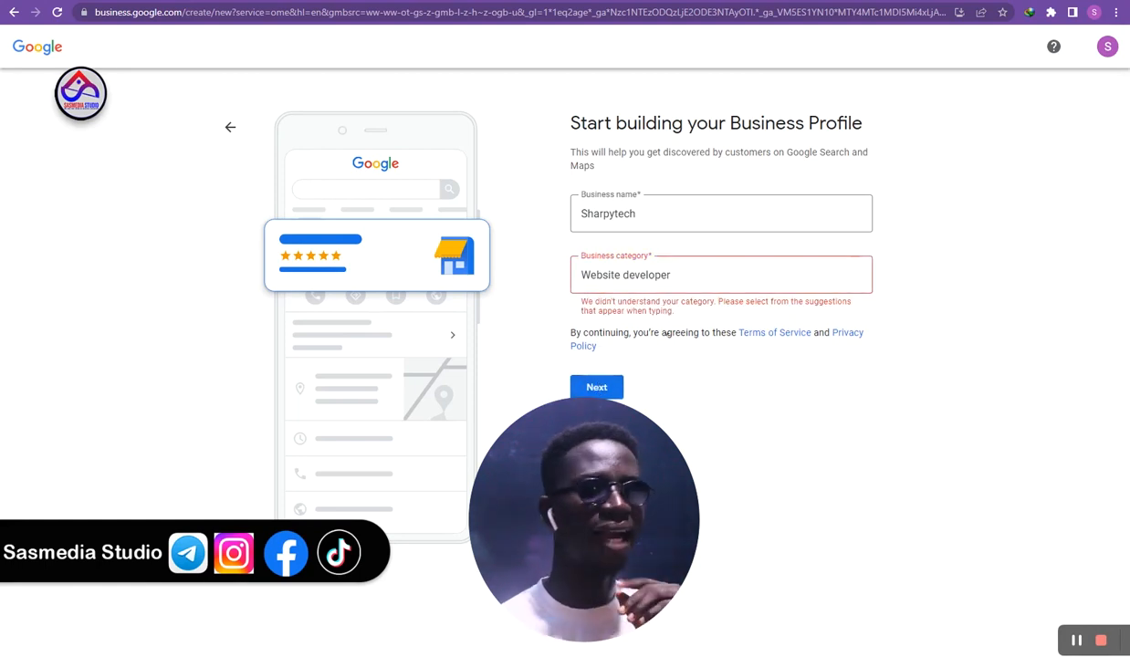
{"action": "double_click", "coordinate": [745, 274]}
{"action": "key", "text": "BackSpace"}
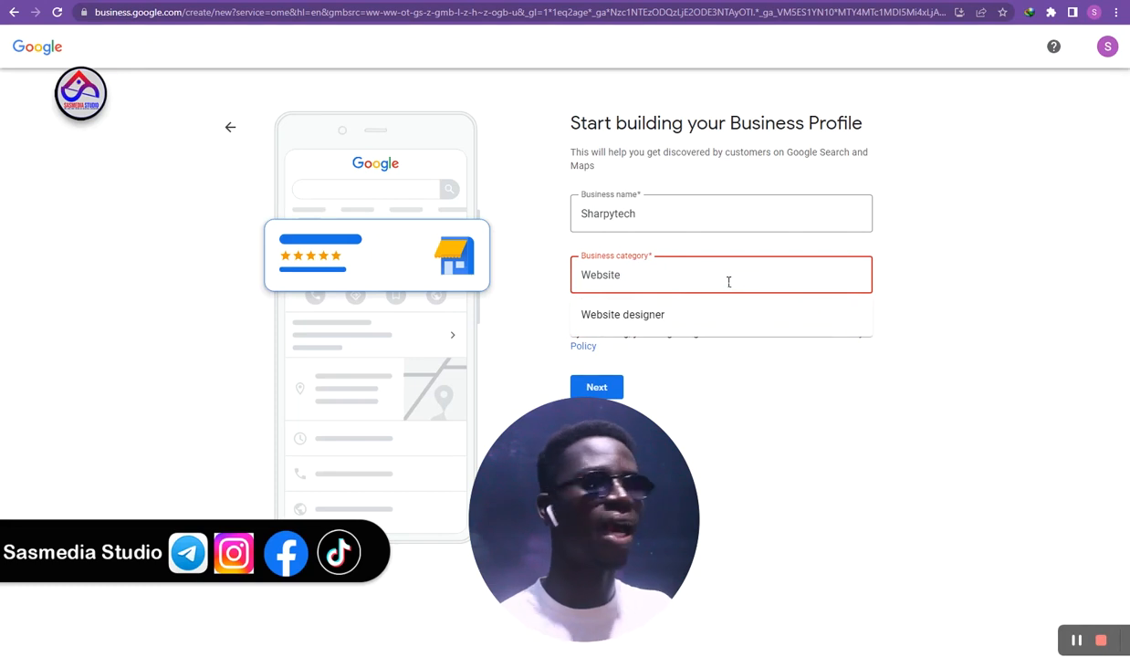
{"action": "left_click", "coordinate": [661, 325]}
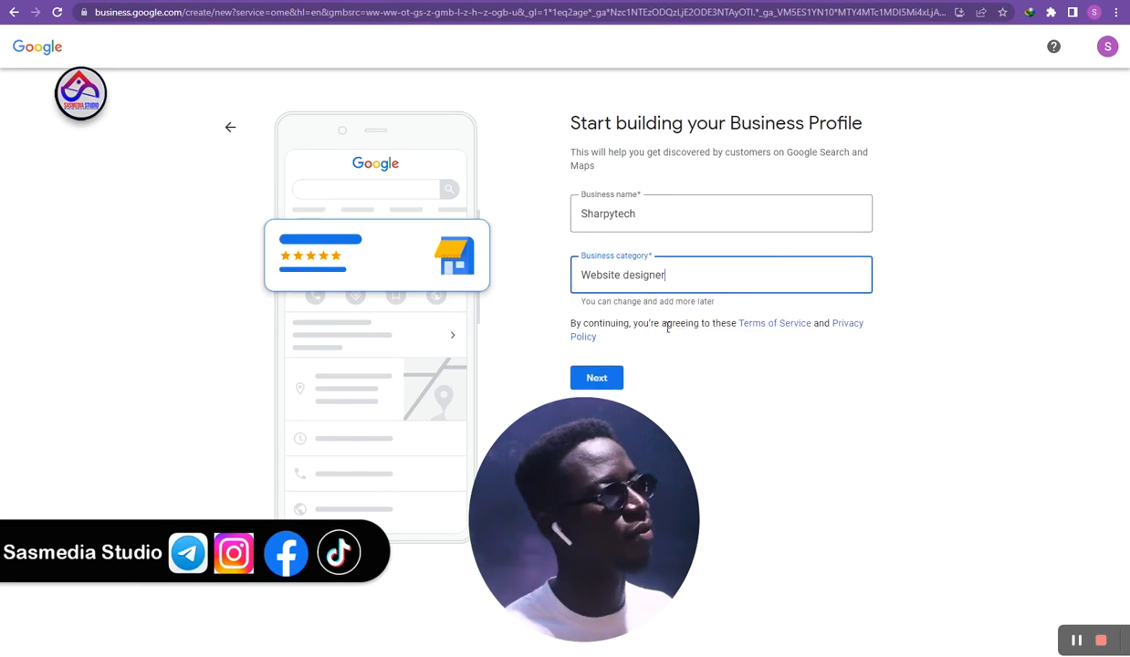
{"action": "left_click", "coordinate": [594, 379]}
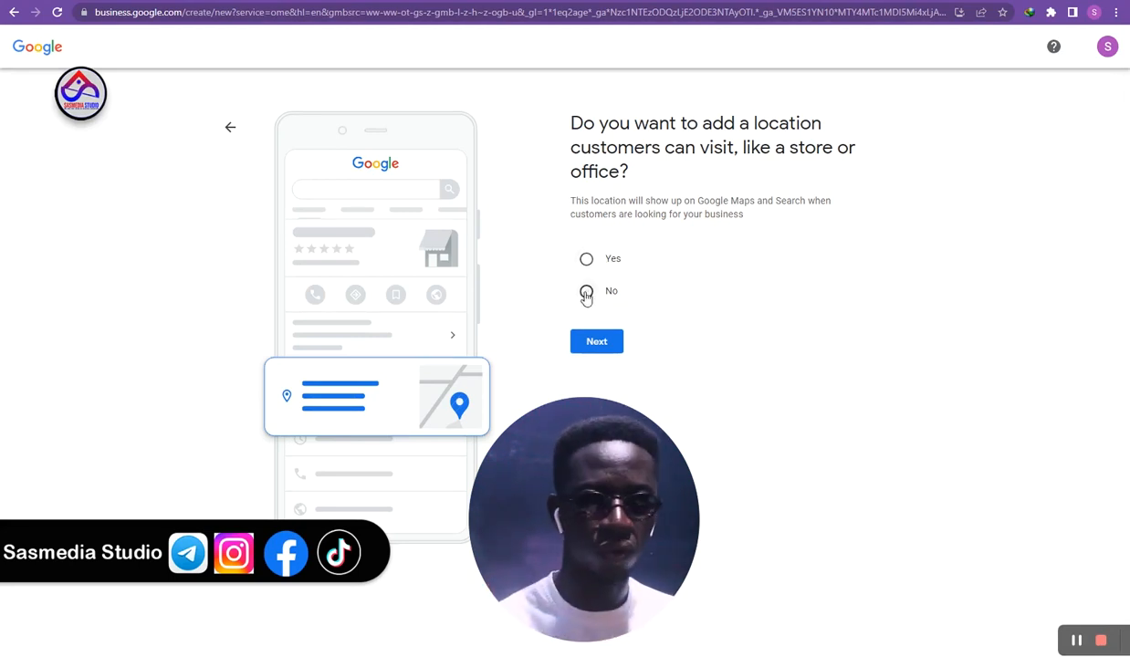
- Add a visitable location with street address 'Near Sasmedia Studio' in the city Assin Fosu
{"action": "left_click", "coordinate": [586, 259]}
{"action": "left_click", "coordinate": [604, 345]}
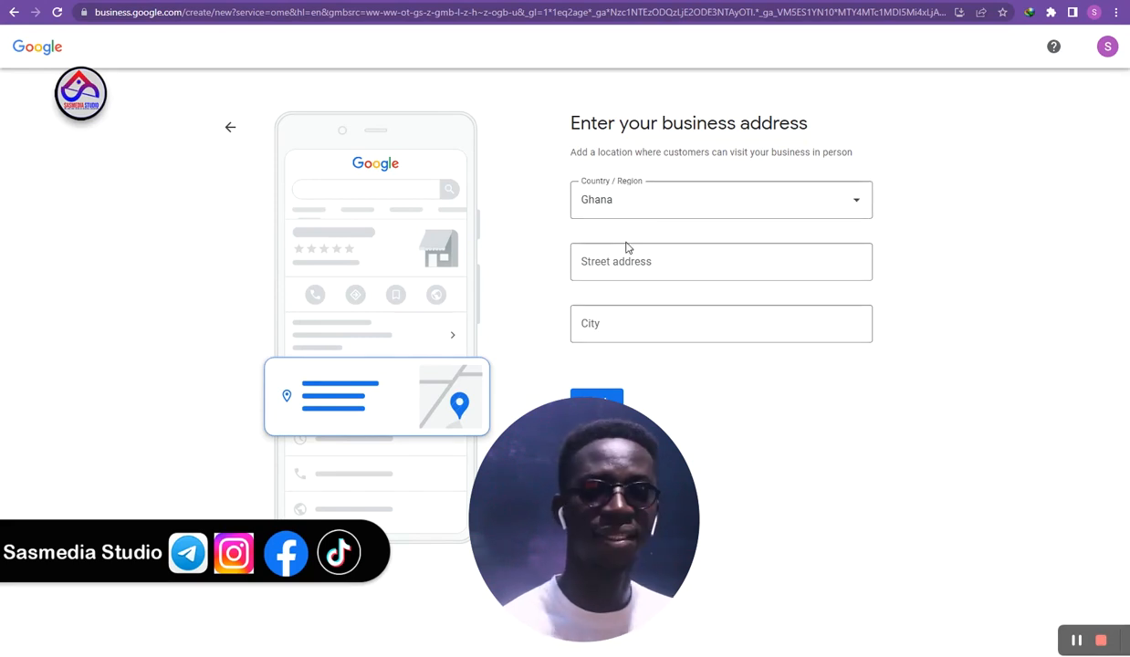
{"action": "left_click", "coordinate": [659, 264]}
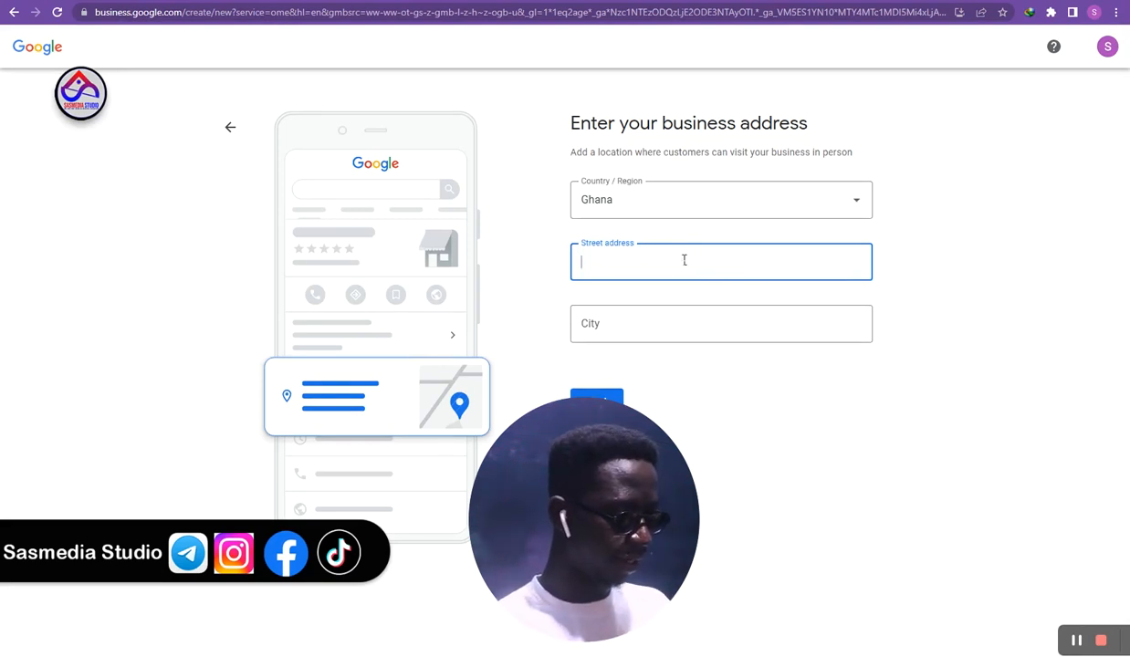
{"action": "type", "text": "Near Sasmedia S"}
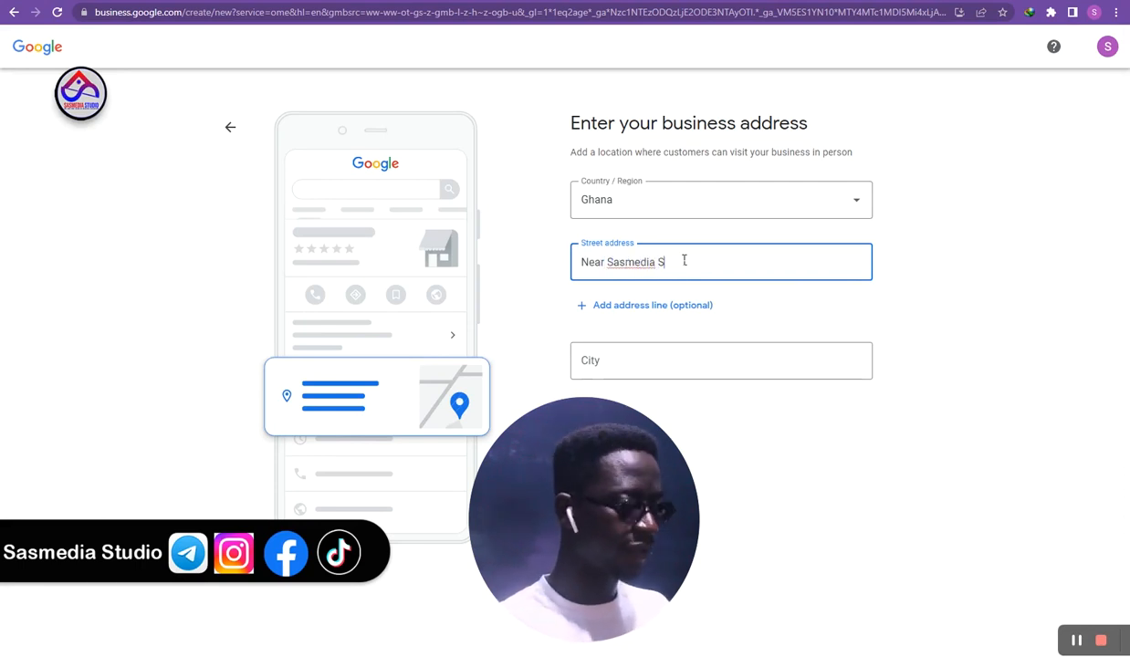
{"action": "type", "text": "tudio"}
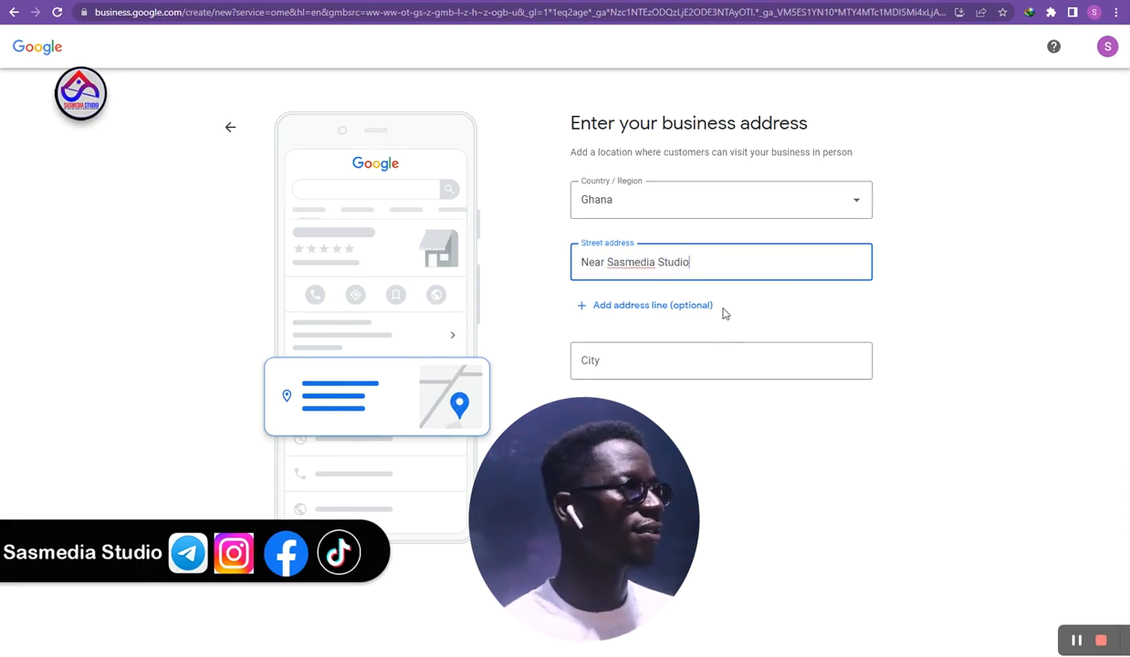
{"action": "left_click", "coordinate": [632, 365]}
{"action": "type", "text": "As"}
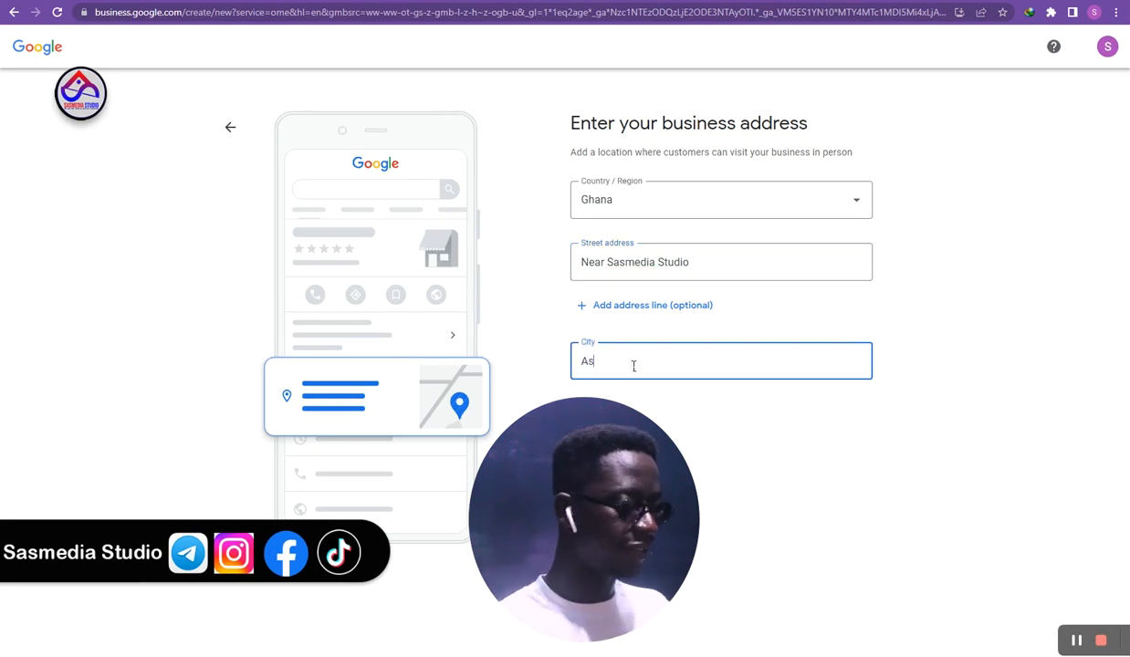
{"action": "type", "text": "sin Fosu"}
{"action": "left_click", "coordinate": [727, 491]}
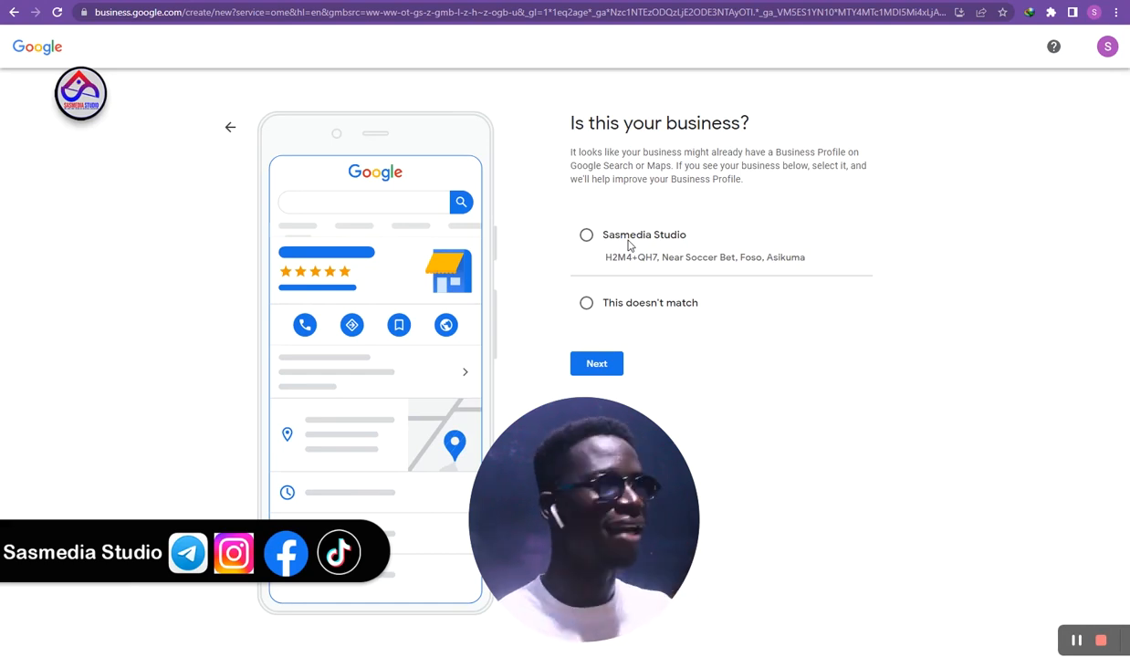
- Mark that none of the suggested existing businesses match and continue
{"action": "left_click", "coordinate": [626, 307]}
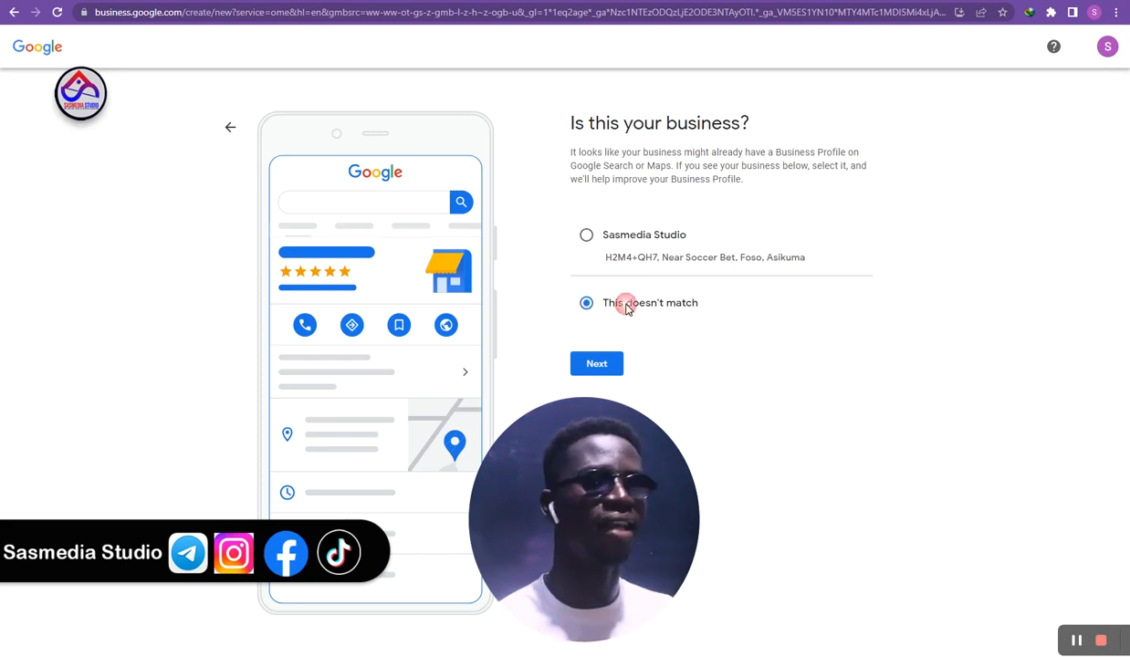
{"action": "left_click", "coordinate": [604, 374]}
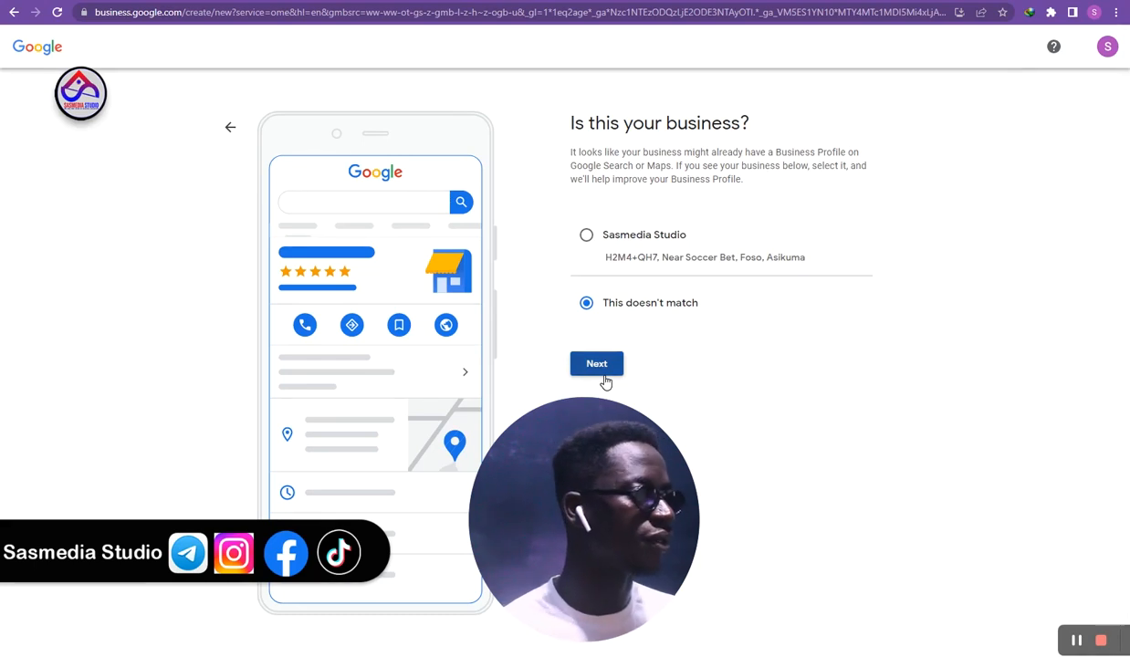
{"action": "left_click", "coordinate": [603, 369]}
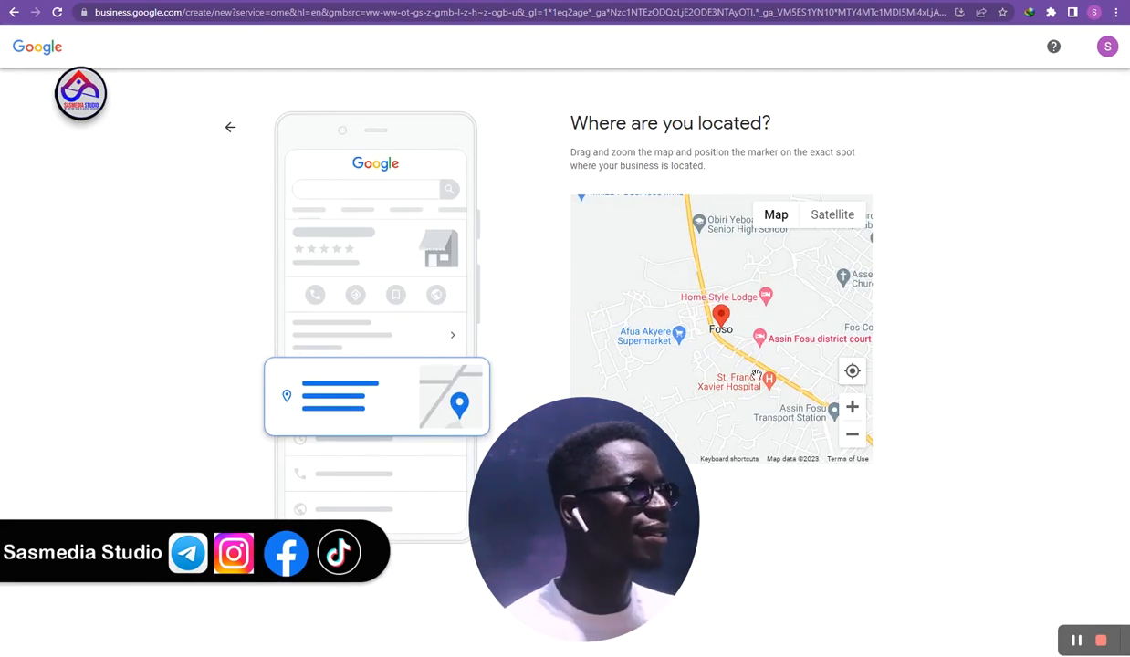
- Pan and zoom the map around Assin Fosu to find the road near the business
{"action": "mouse_move", "coordinate": [731, 329]}
{"action": "left_mouse_down"}
{"action": "mouse_move", "coordinate": [718, 355]}
{"action": "mouse_move", "coordinate": [799, 262]}
{"action": "mouse_move", "coordinate": [803, 338]}
{"action": "mouse_move", "coordinate": [697, 354]}
{"action": "mouse_move", "coordinate": [650, 390]}
{"action": "left_mouse_up"}
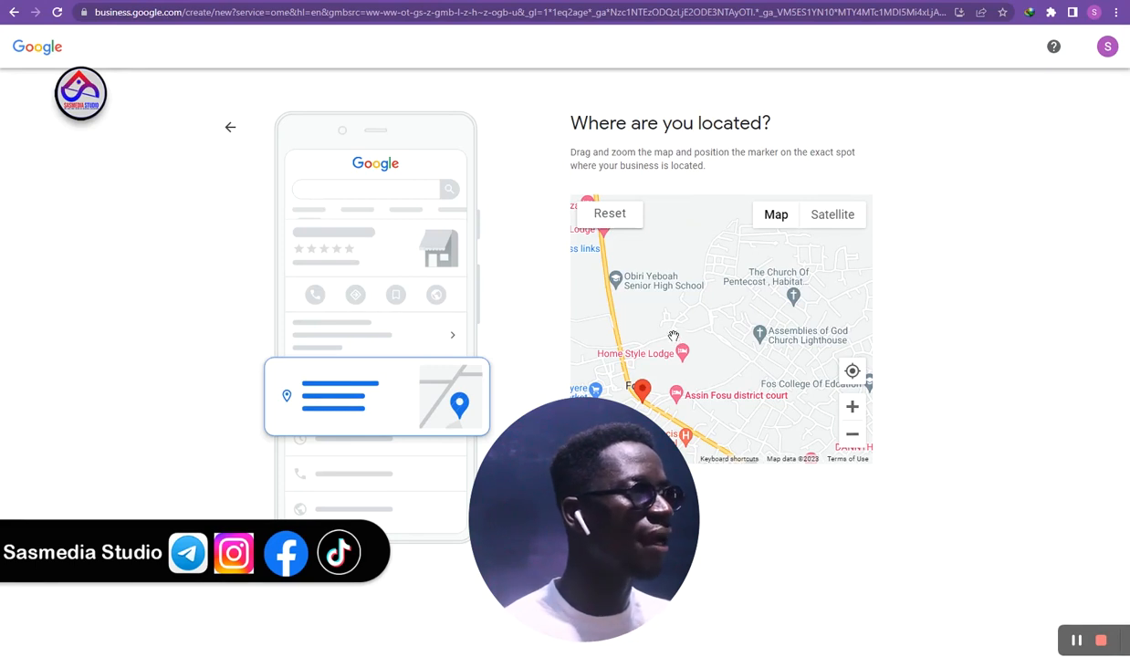
{"action": "scroll", "coordinate": [676, 338], "scroll_direction": "down", "scroll_amount": 2}
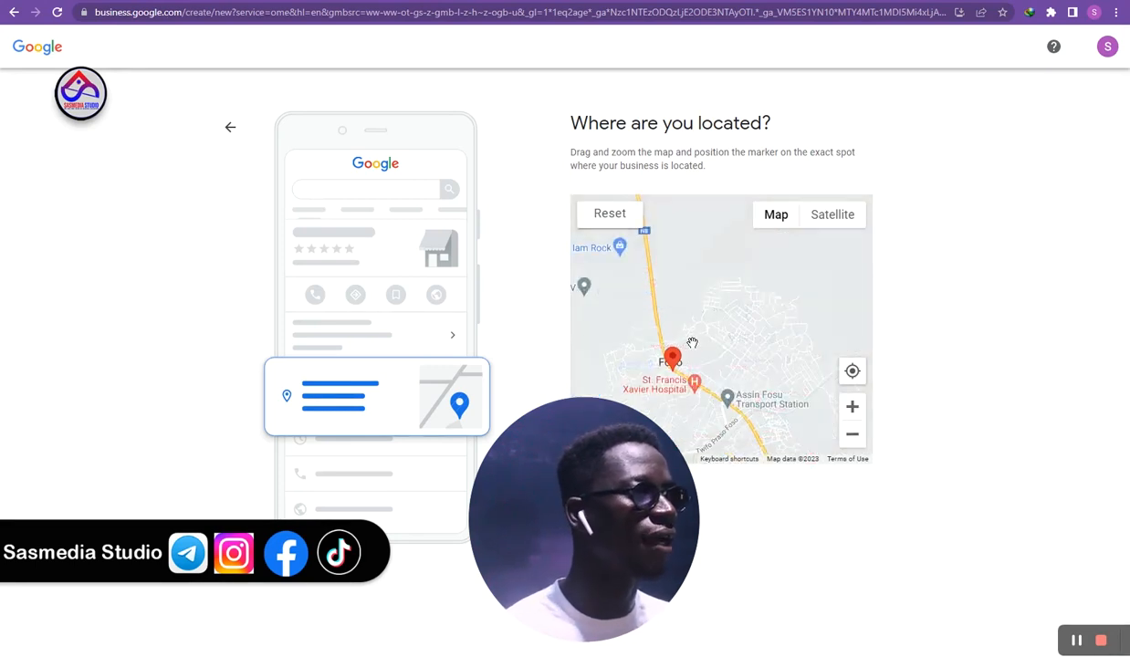
{"action": "scroll", "coordinate": [692, 343], "scroll_direction": "up", "scroll_amount": 4}
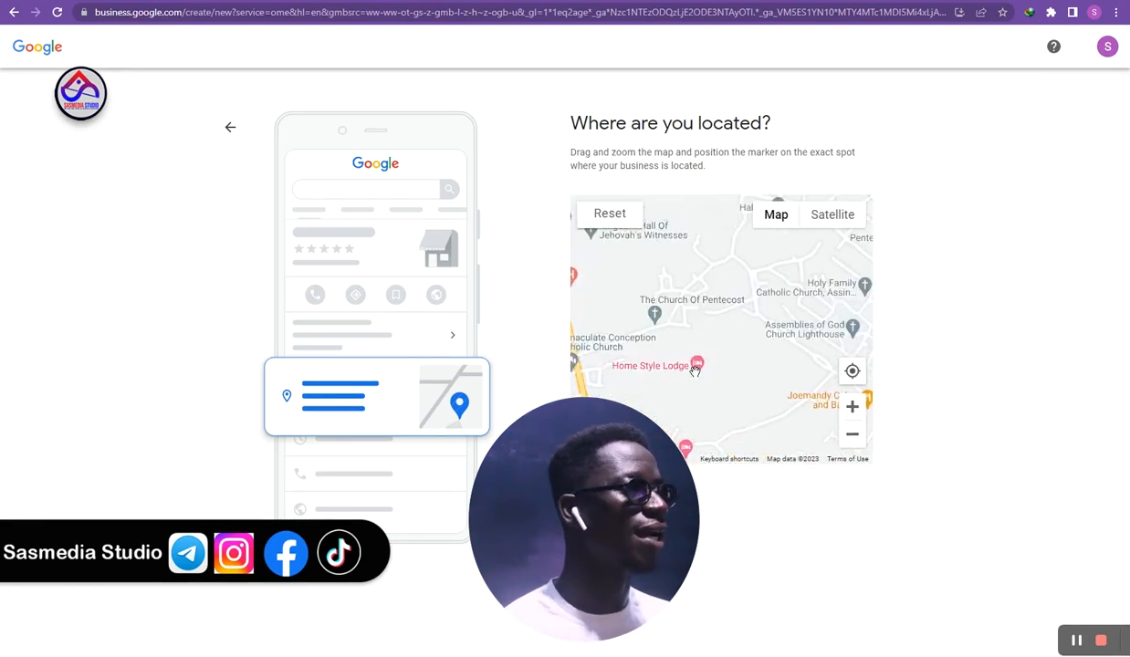
{"action": "left_click_drag", "start_coordinate": [588, 355], "coordinate": [717, 318]}
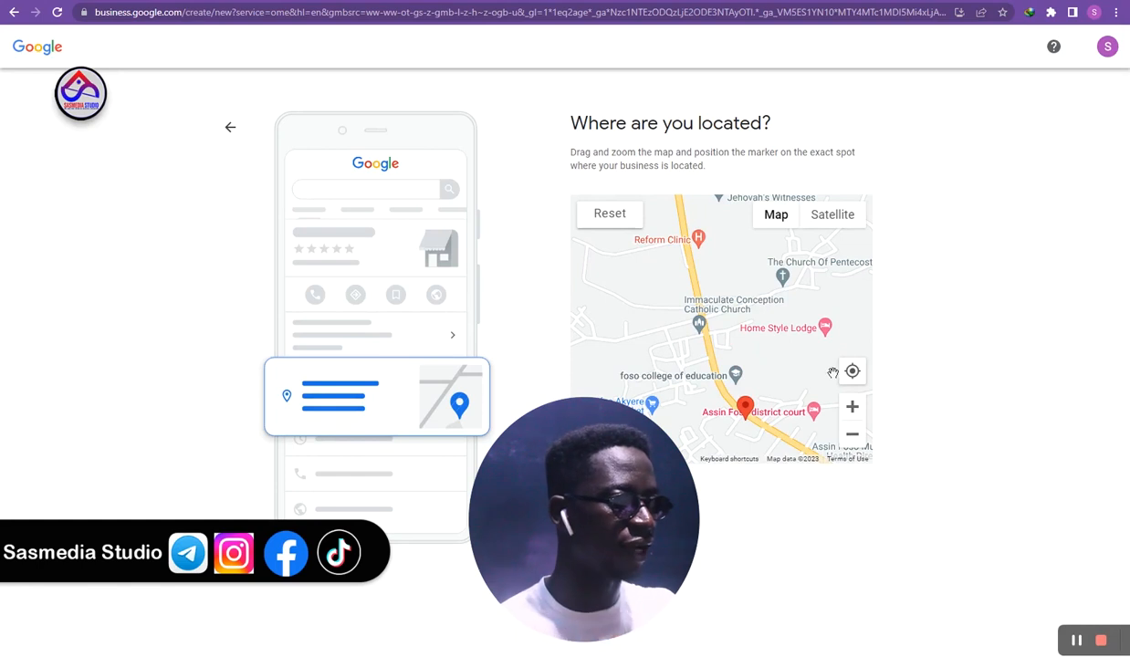
{"action": "left_click", "coordinate": [852, 370]}
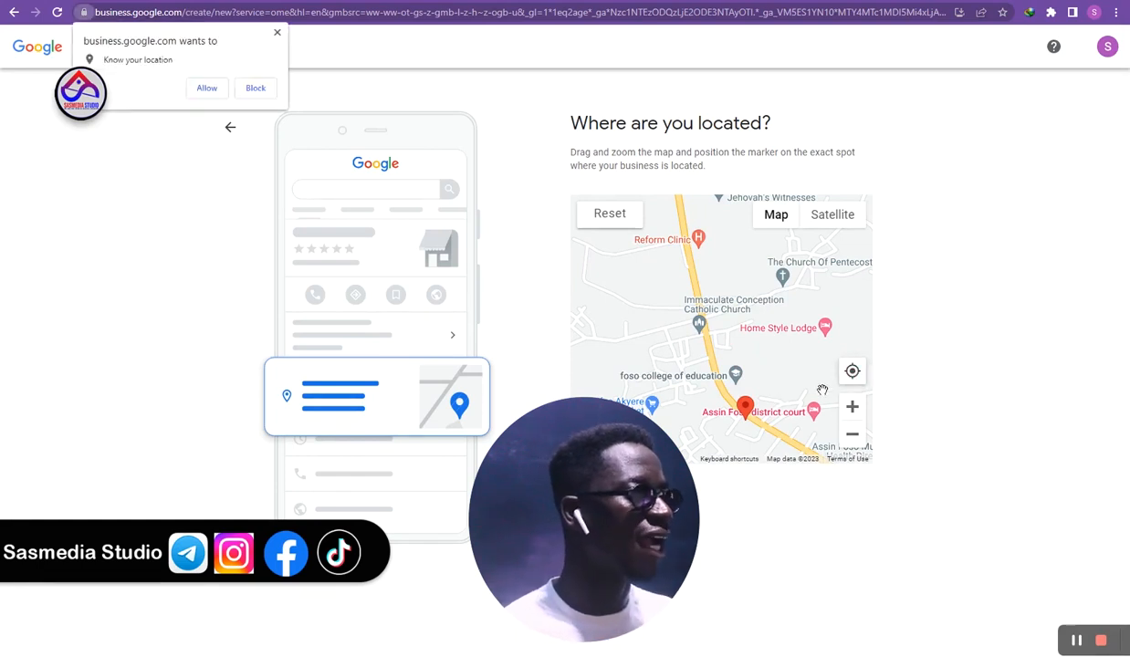
{"action": "left_click", "coordinate": [852, 406]}
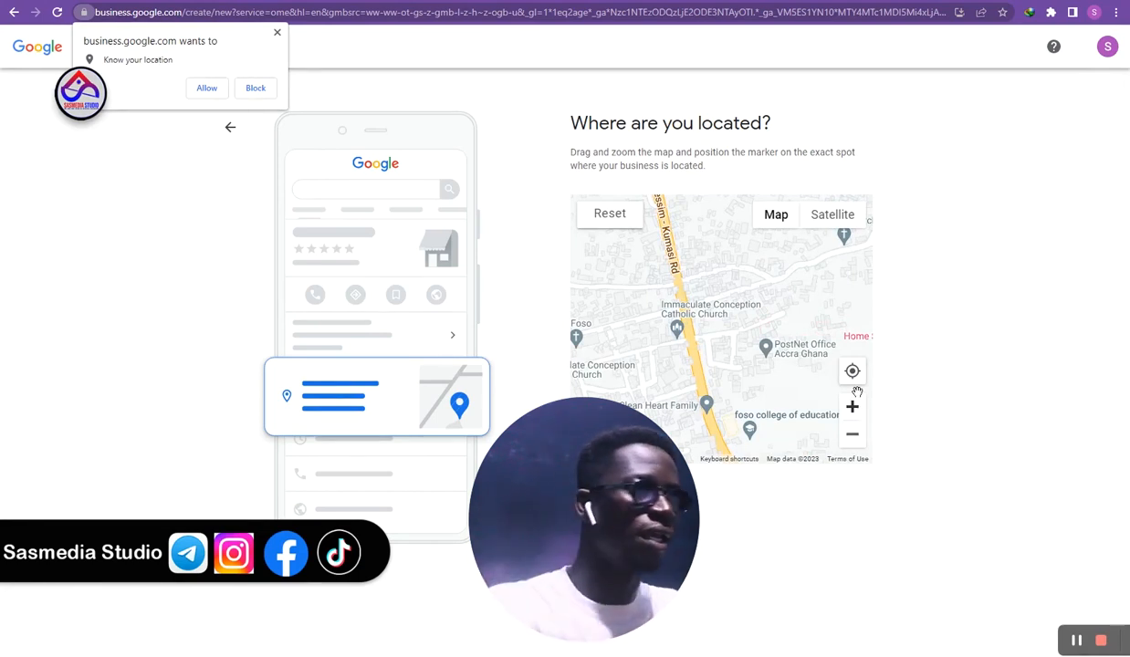
{"action": "left_click", "coordinate": [853, 407]}
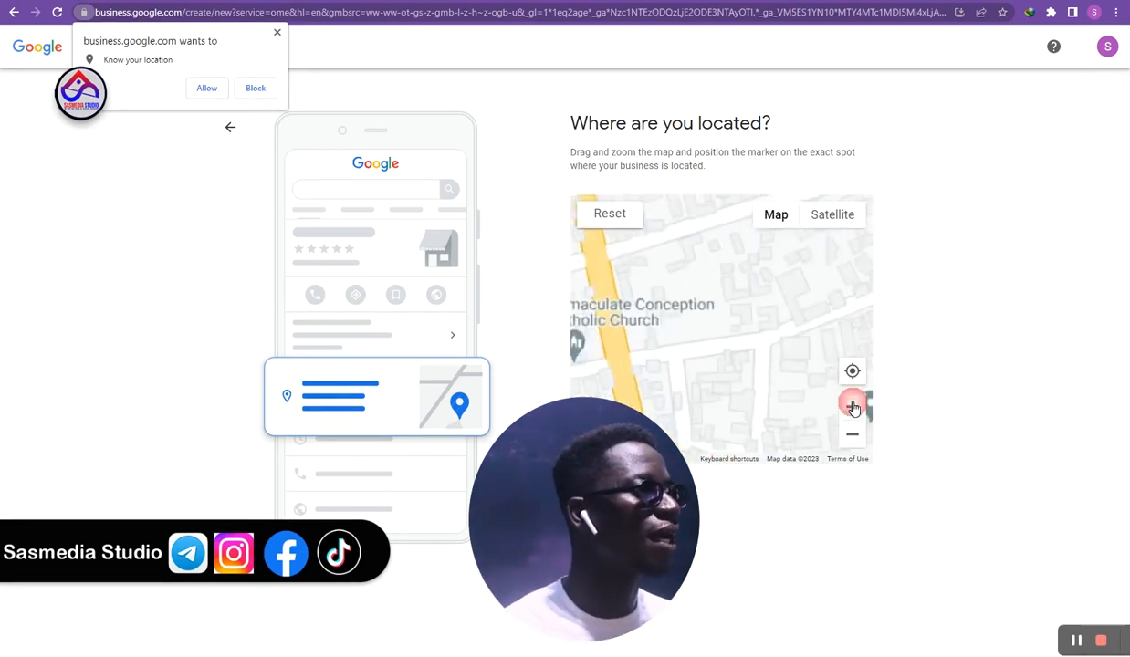
{"action": "left_click", "coordinate": [853, 406]}
{"action": "left_click", "coordinate": [852, 406]}
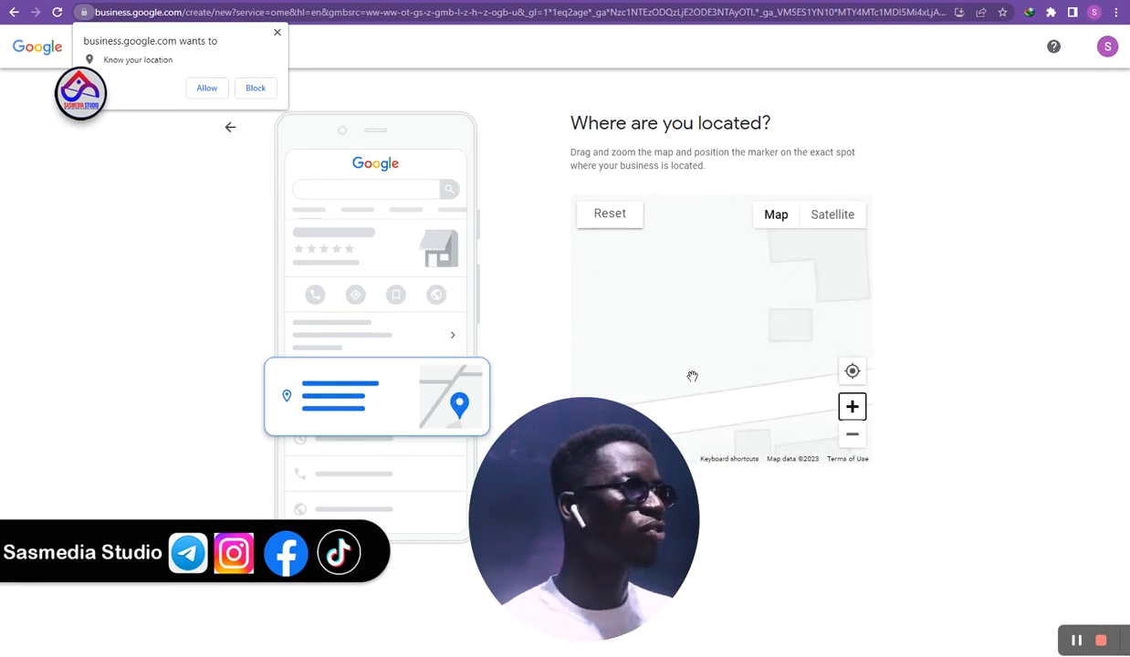
{"action": "left_click_drag", "start_coordinate": [691, 376], "coordinate": [785, 307]}
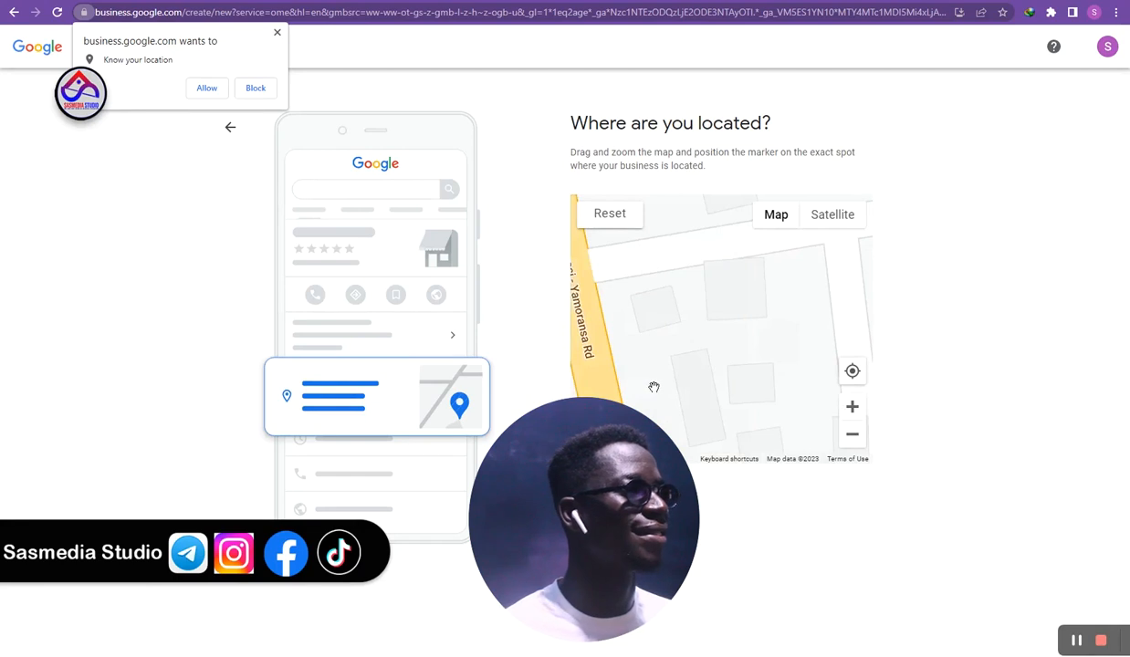
{"action": "left_click_drag", "start_coordinate": [634, 335], "coordinate": [696, 374]}
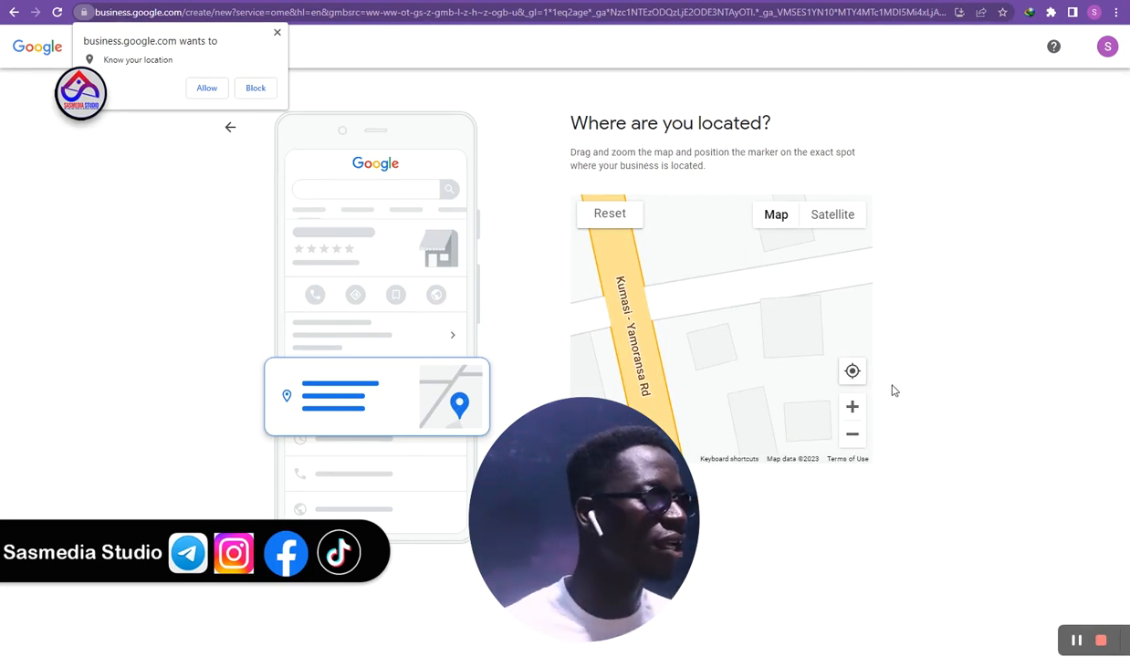
{"action": "left_click", "coordinate": [852, 435]}
{"action": "mouse_move", "coordinate": [724, 370]}
{"action": "left_mouse_down"}
{"action": "mouse_move", "coordinate": [681, 297]}
{"action": "mouse_move", "coordinate": [722, 283]}
{"action": "mouse_move", "coordinate": [762, 321]}
{"action": "mouse_move", "coordinate": [731, 308]}
{"action": "mouse_move", "coordinate": [744, 315]}
{"action": "left_mouse_up"}
{"action": "left_click", "coordinate": [853, 435]}
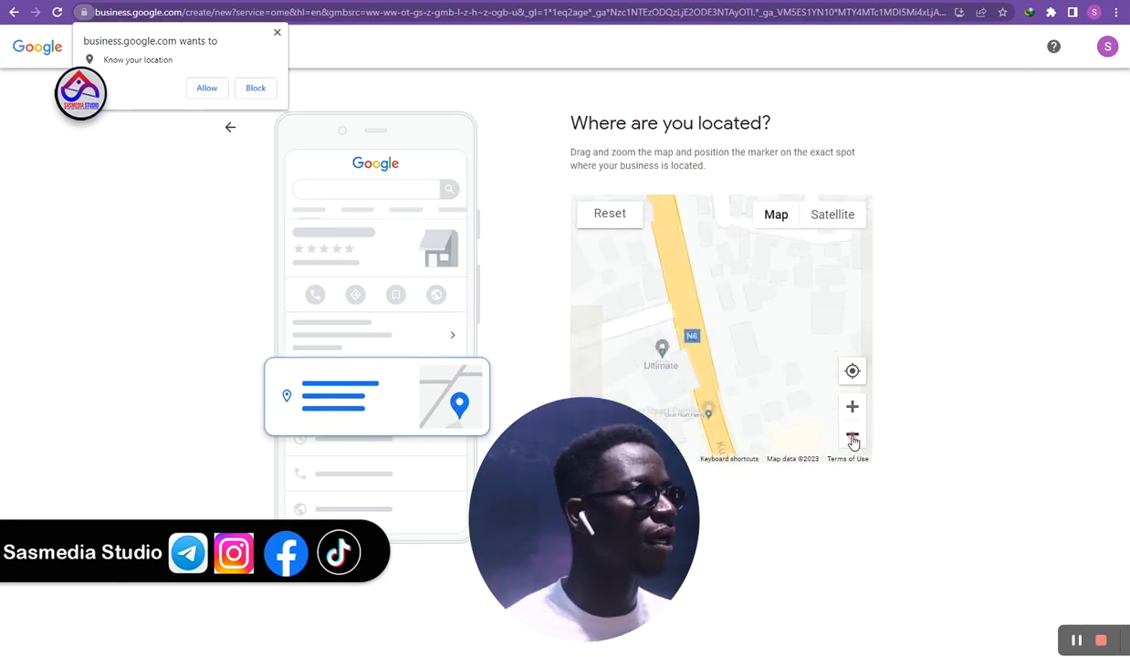
- Place the pin just above PostNet Office near Home Style Lodge and confirm the location
{"action": "mouse_move", "coordinate": [750, 298]}
{"action": "left_mouse_down"}
{"action": "mouse_move", "coordinate": [708, 310]}
{"action": "mouse_move", "coordinate": [764, 348]}
{"action": "mouse_move", "coordinate": [719, 416]}
{"action": "mouse_move", "coordinate": [755, 407]}
{"action": "mouse_move", "coordinate": [814, 441]}
{"action": "left_mouse_up"}
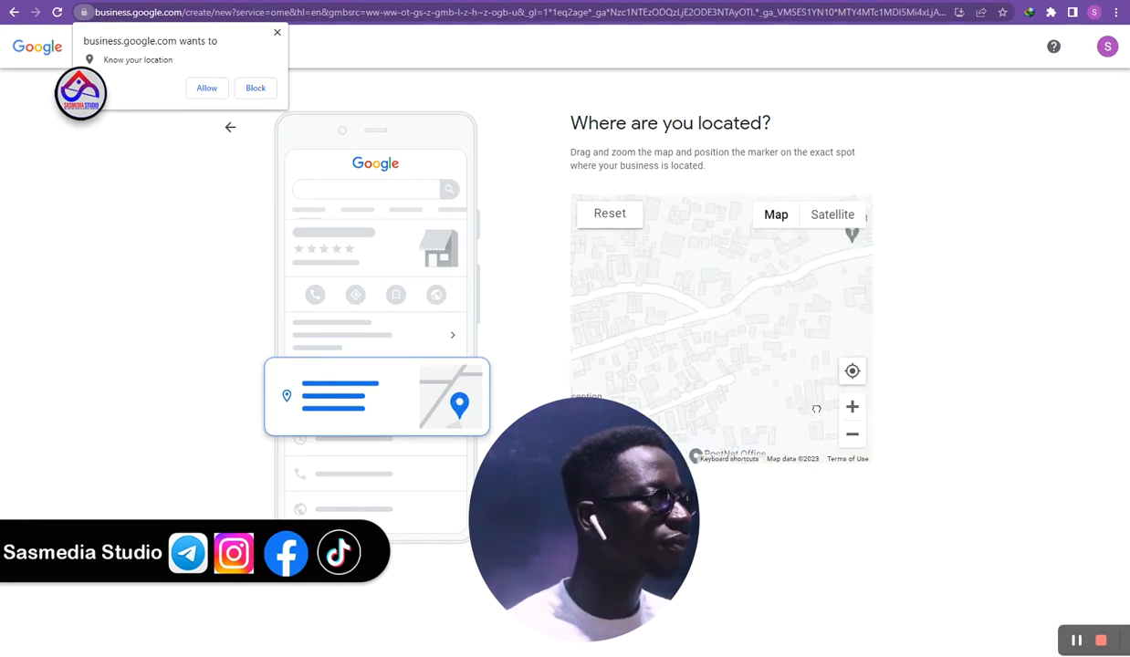
{"action": "left_click", "coordinate": [854, 439]}
{"action": "left_click_drag", "start_coordinate": [679, 342], "coordinate": [745, 384]}
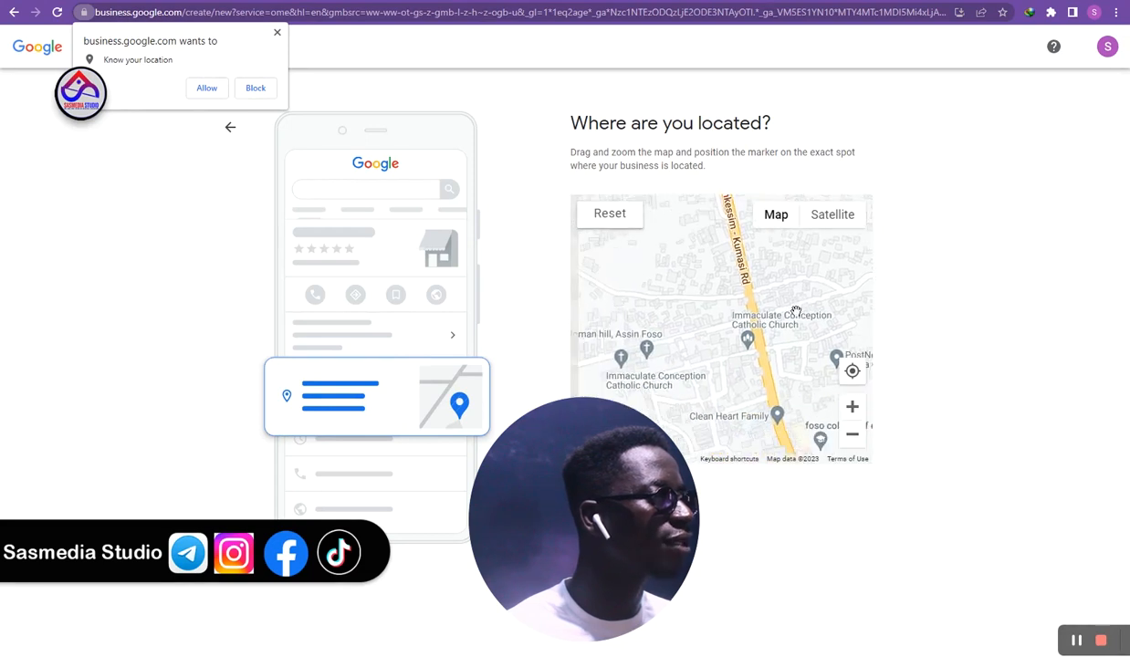
{"action": "left_click_drag", "start_coordinate": [724, 298], "coordinate": [656, 269]}
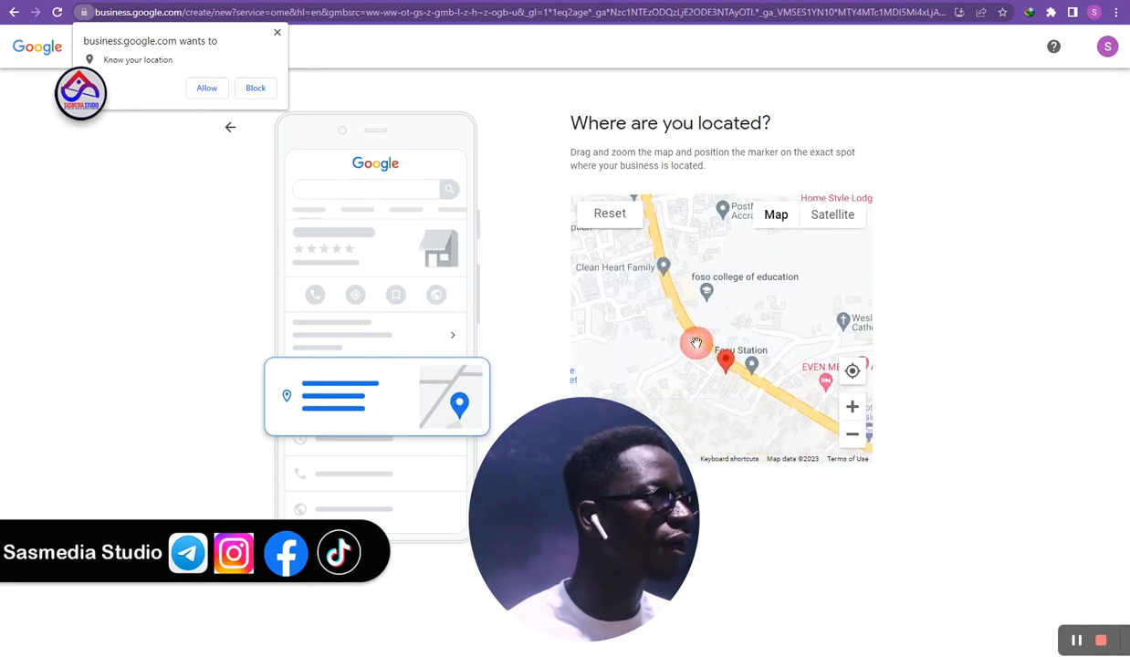
{"action": "mouse_move", "coordinate": [729, 325]}
{"action": "left_mouse_down"}
{"action": "mouse_move", "coordinate": [688, 356]}
{"action": "mouse_move", "coordinate": [755, 427]}
{"action": "left_mouse_up"}
{"action": "mouse_move", "coordinate": [702, 341]}
{"action": "left_mouse_down"}
{"action": "mouse_move", "coordinate": [739, 388]}
{"action": "mouse_move", "coordinate": [767, 362]}
{"action": "mouse_move", "coordinate": [736, 405]}
{"action": "mouse_move", "coordinate": [754, 428]}
{"action": "left_mouse_up"}
{"action": "left_click_drag", "start_coordinate": [747, 384], "coordinate": [732, 335]}
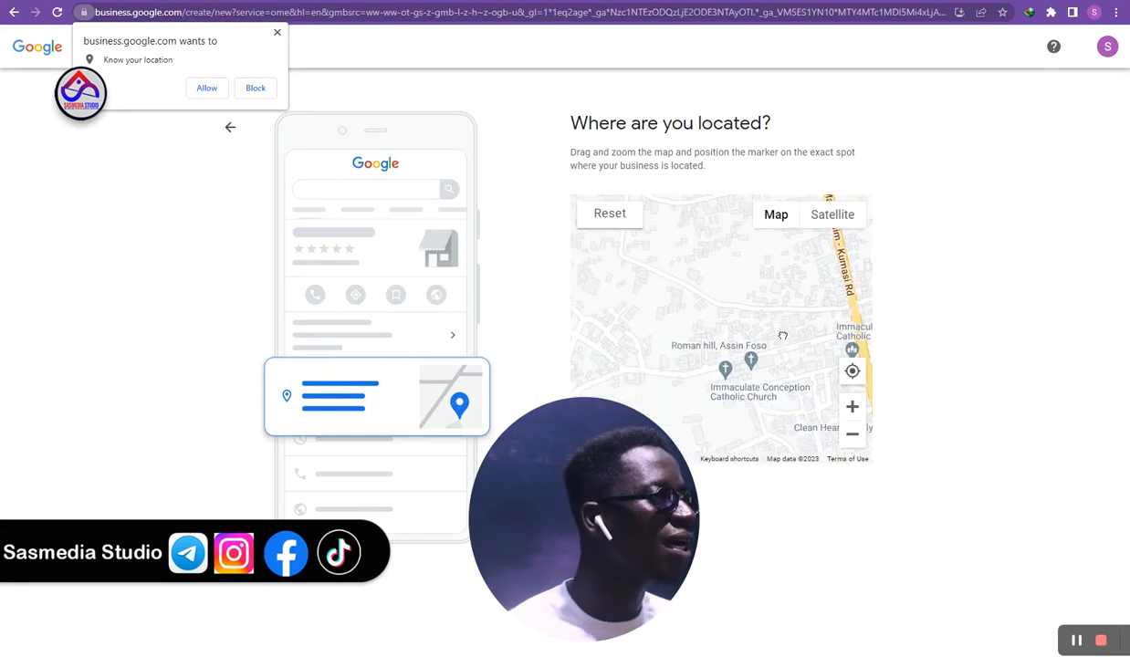
{"action": "left_click_drag", "start_coordinate": [729, 378], "coordinate": [692, 321]}
{"action": "left_click_drag", "start_coordinate": [763, 351], "coordinate": [674, 376]}
{"action": "left_click_drag", "start_coordinate": [757, 390], "coordinate": [699, 408]}
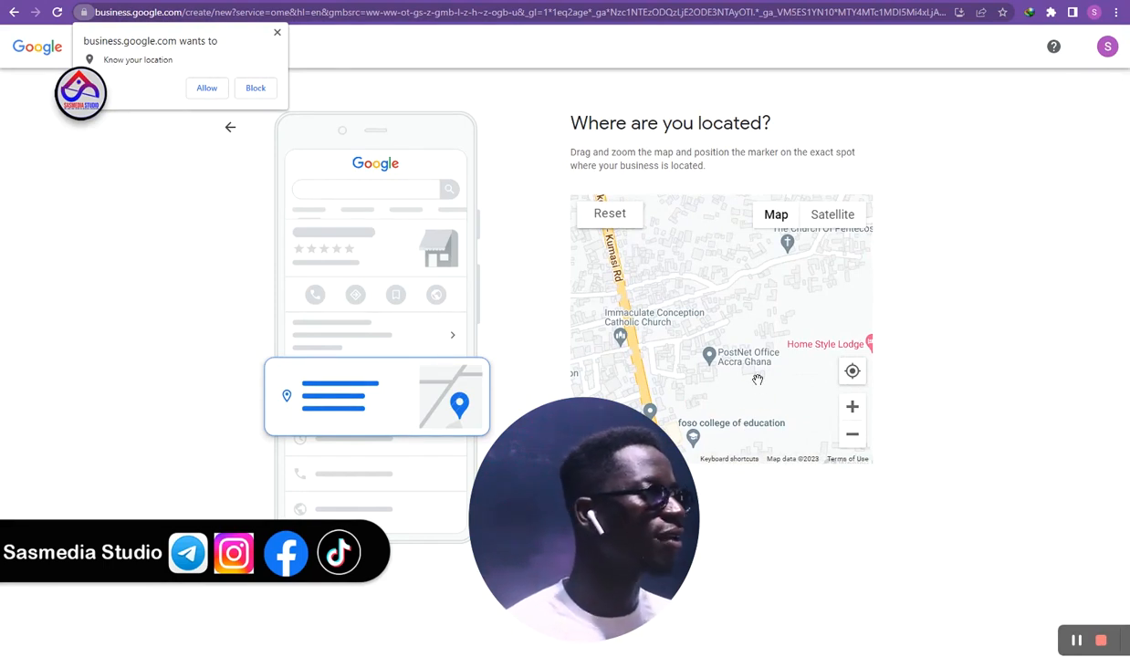
{"action": "left_click_drag", "start_coordinate": [676, 366], "coordinate": [701, 392]}
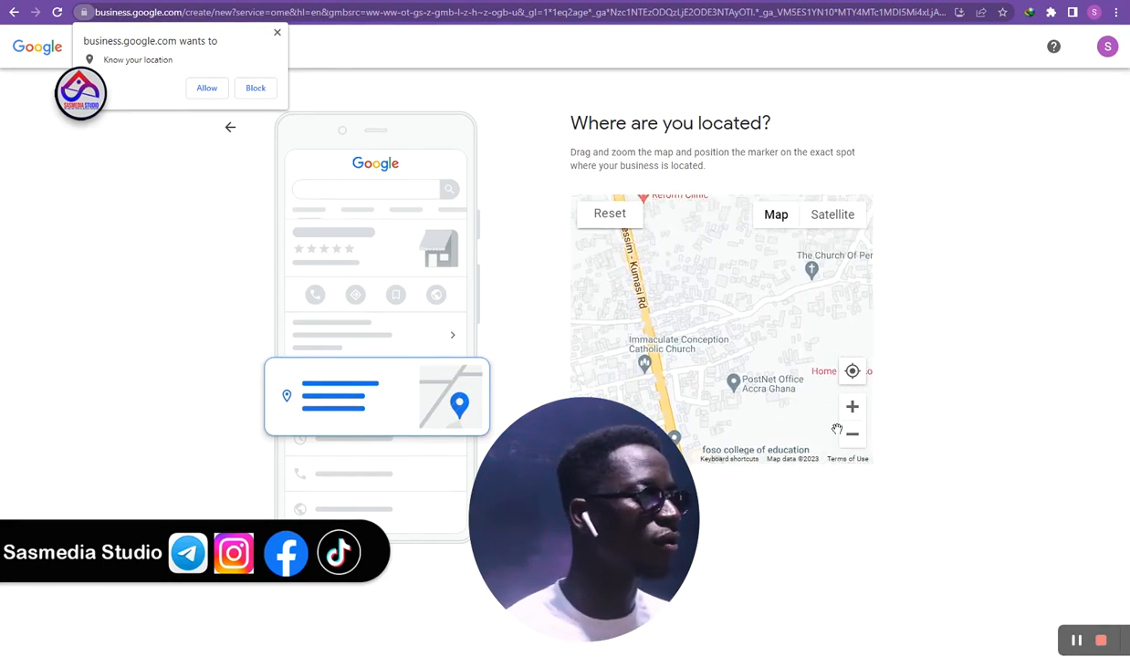
{"action": "left_click", "coordinate": [853, 435]}
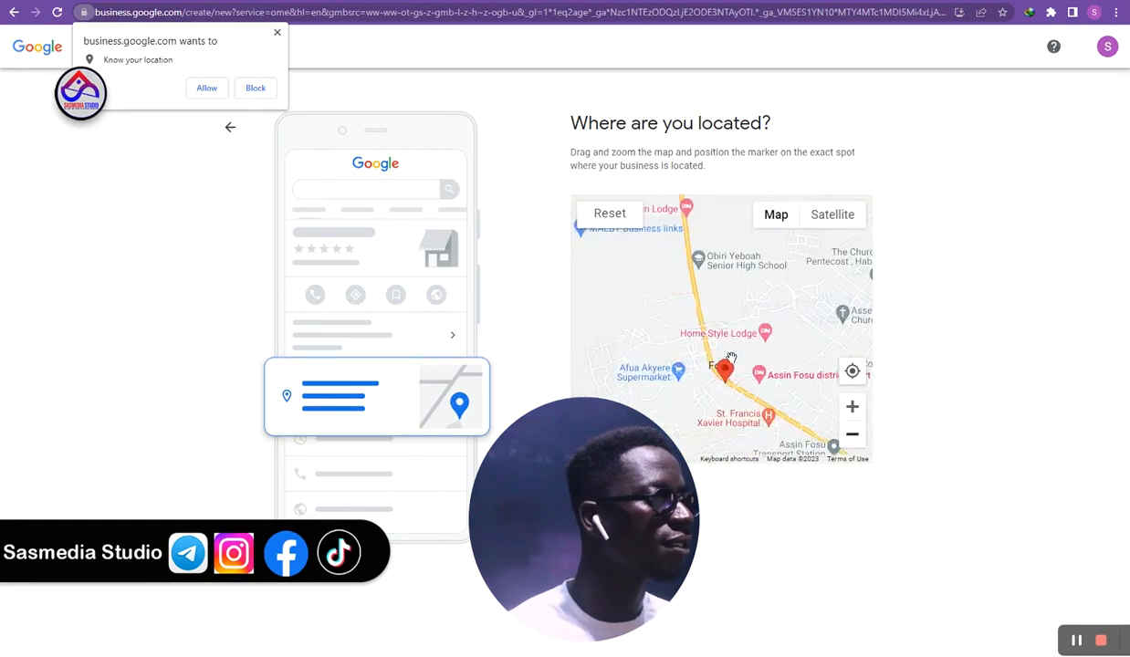
{"action": "scroll", "coordinate": [783, 338], "scroll_direction": "up", "scroll_amount": 1}
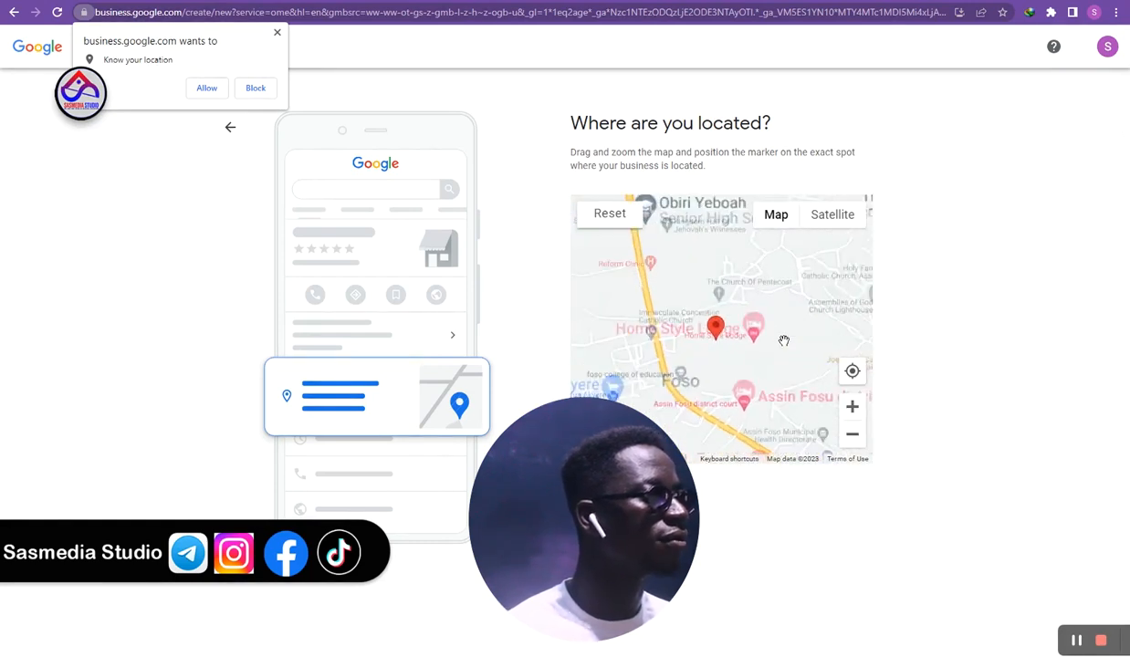
{"action": "scroll", "coordinate": [784, 341], "scroll_direction": "up", "scroll_amount": 1}
{"action": "mouse_move", "coordinate": [784, 340]}
{"action": "left_mouse_down"}
{"action": "mouse_move", "coordinate": [756, 345]}
{"action": "mouse_move", "coordinate": [781, 344]}
{"action": "left_mouse_up"}
{"action": "mouse_move", "coordinate": [691, 334]}
{"action": "left_mouse_down"}
{"action": "mouse_move", "coordinate": [665, 327]}
{"action": "mouse_move", "coordinate": [631, 341]}
{"action": "mouse_move", "coordinate": [638, 360]}
{"action": "left_mouse_up"}
{"action": "left_click", "coordinate": [596, 505]}
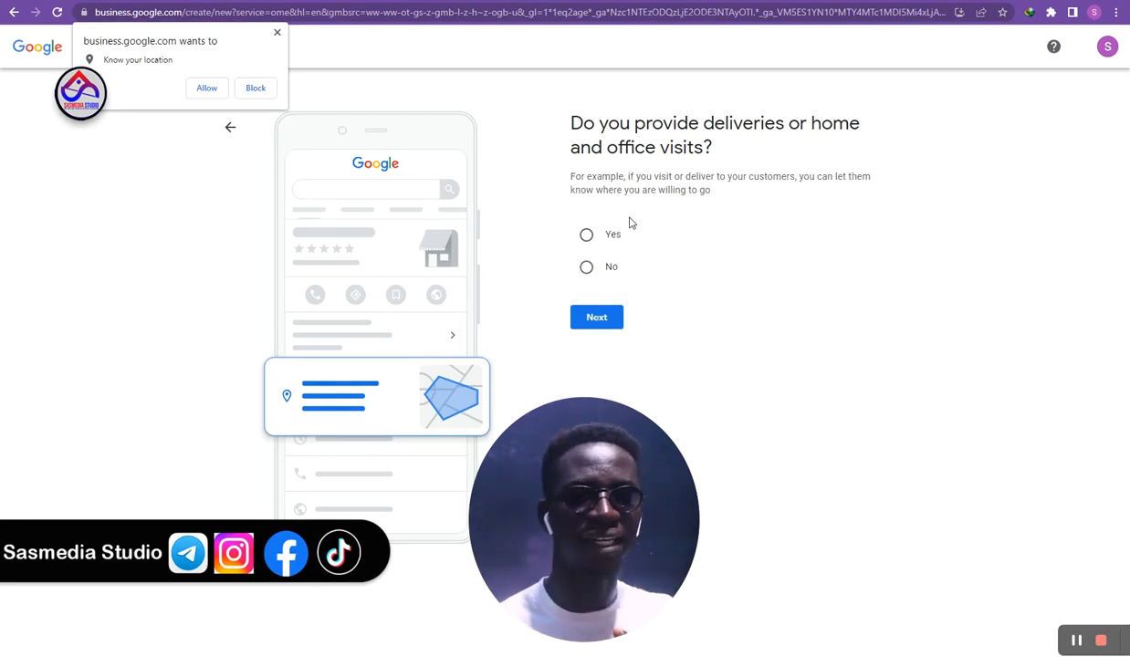
- Confirm the business offers deliveries or visits and add Nyankumasi, Ghana as the service area
{"action": "left_click", "coordinate": [587, 236]}
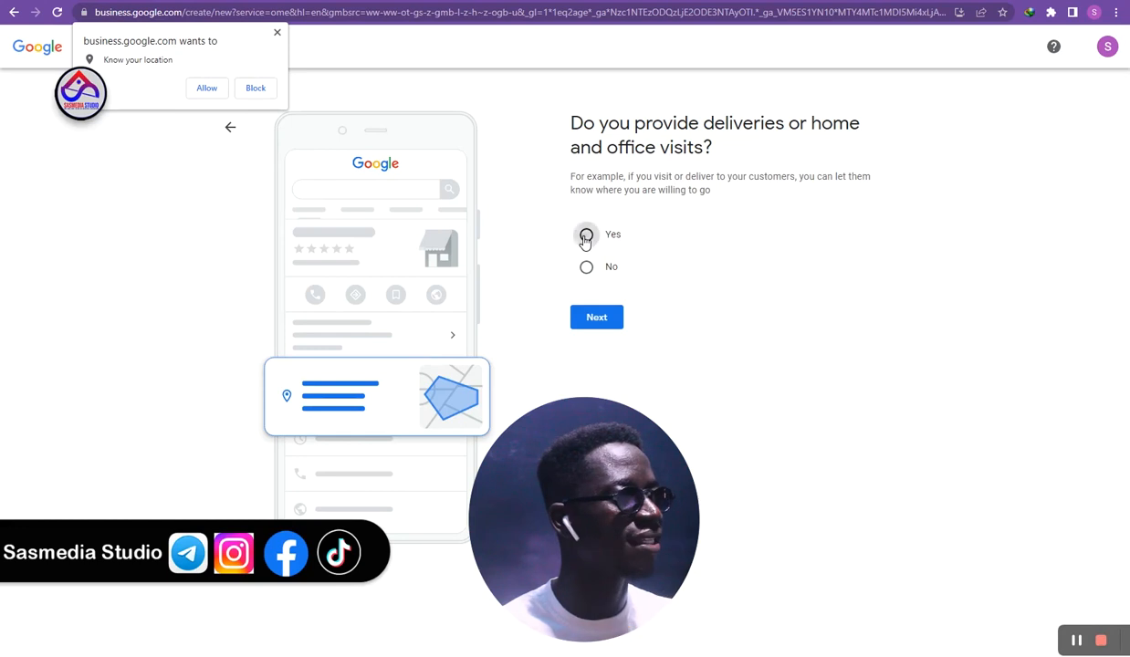
{"action": "left_click", "coordinate": [605, 329]}
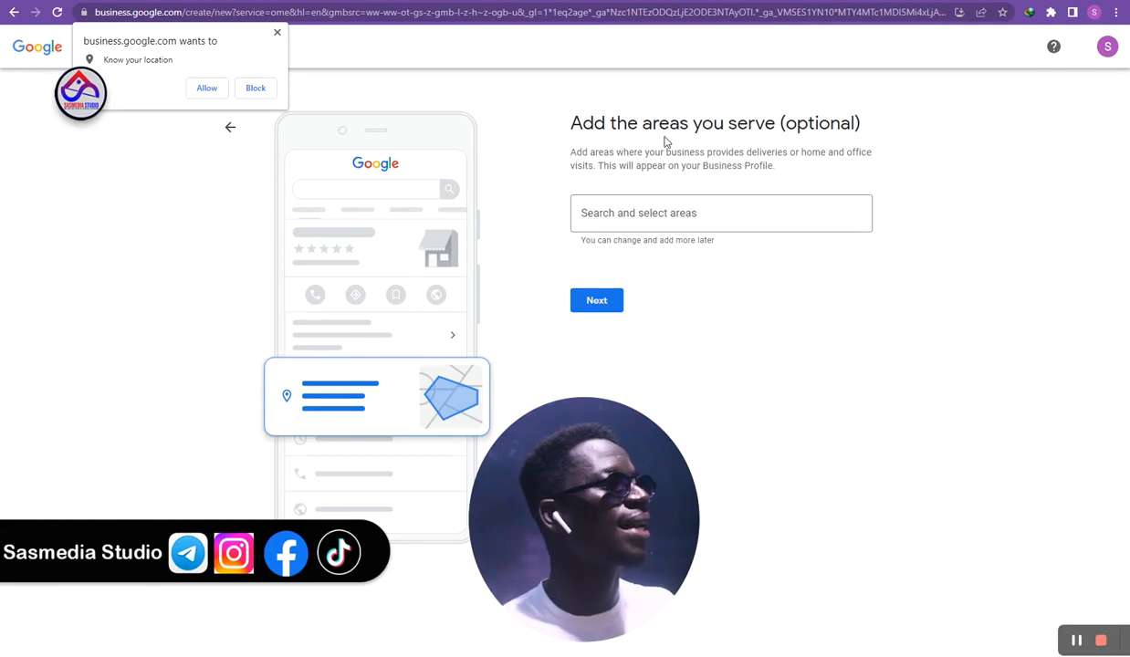
{"action": "left_click", "coordinate": [707, 220]}
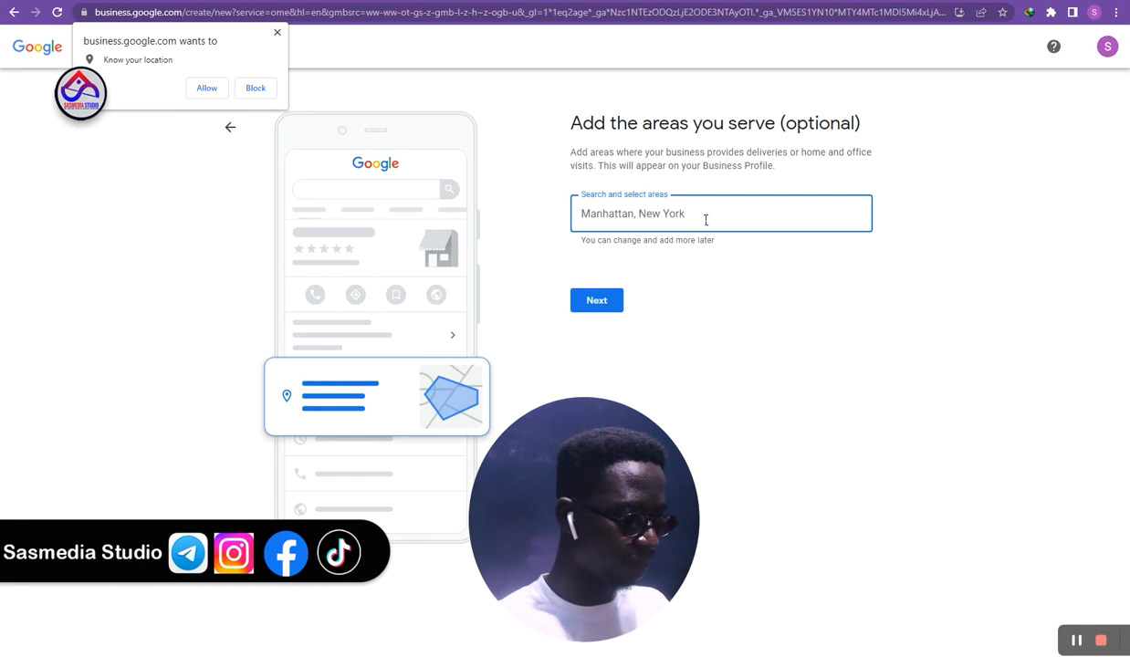
{"action": "type", "text": "Nyank"}
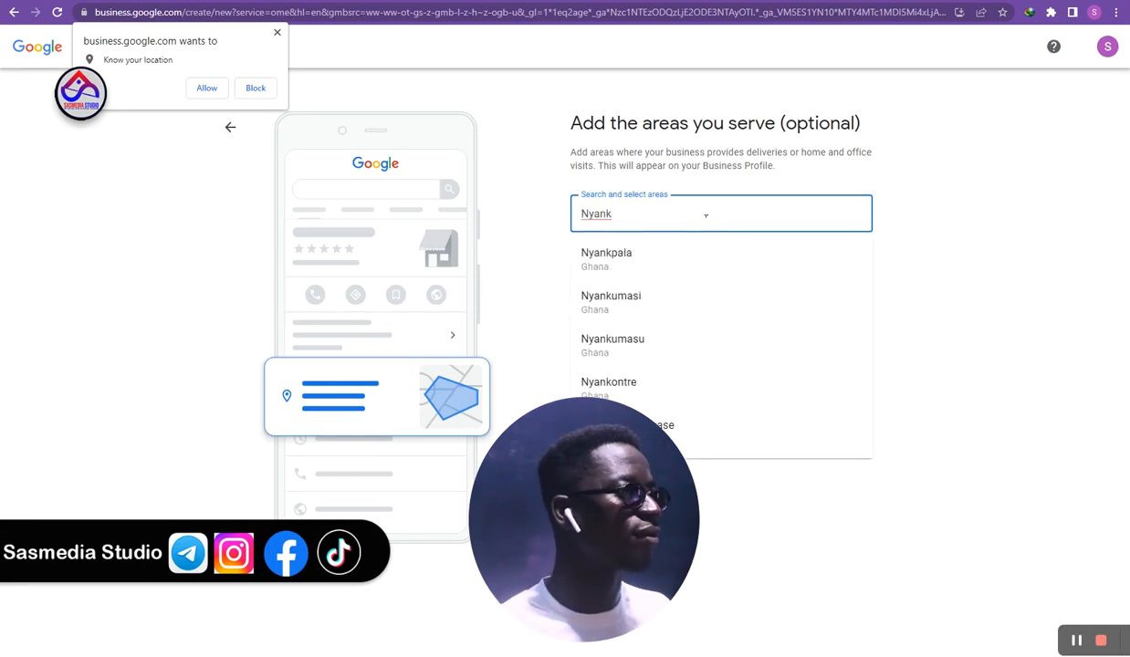
{"action": "left_click", "coordinate": [631, 307]}
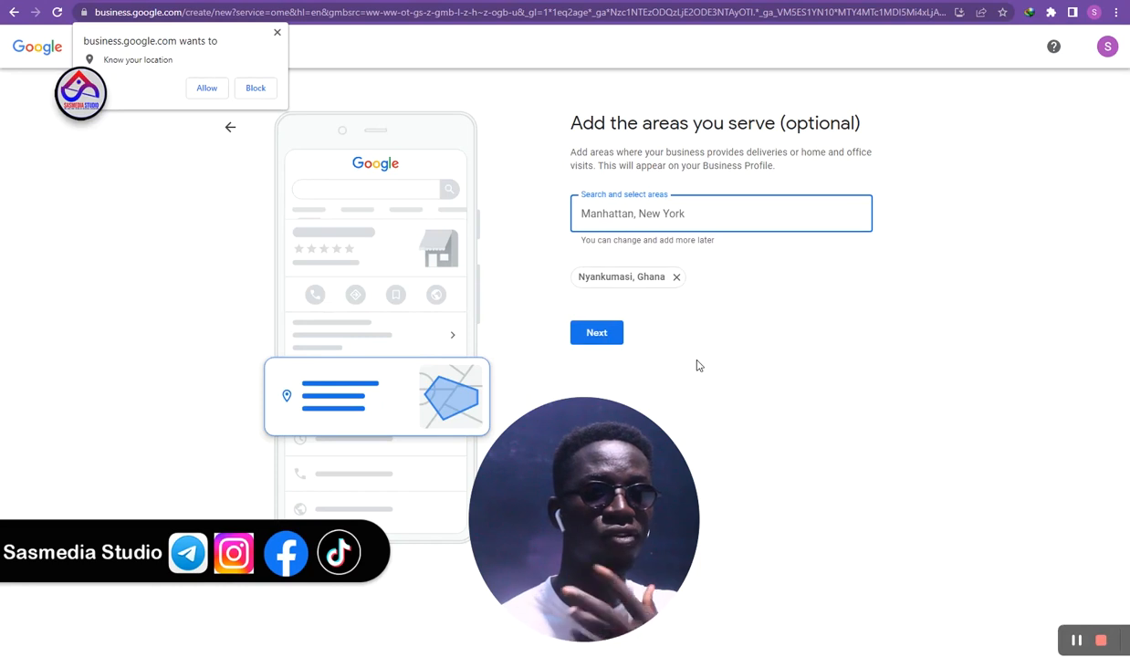
{"action": "left_click", "coordinate": [589, 345]}
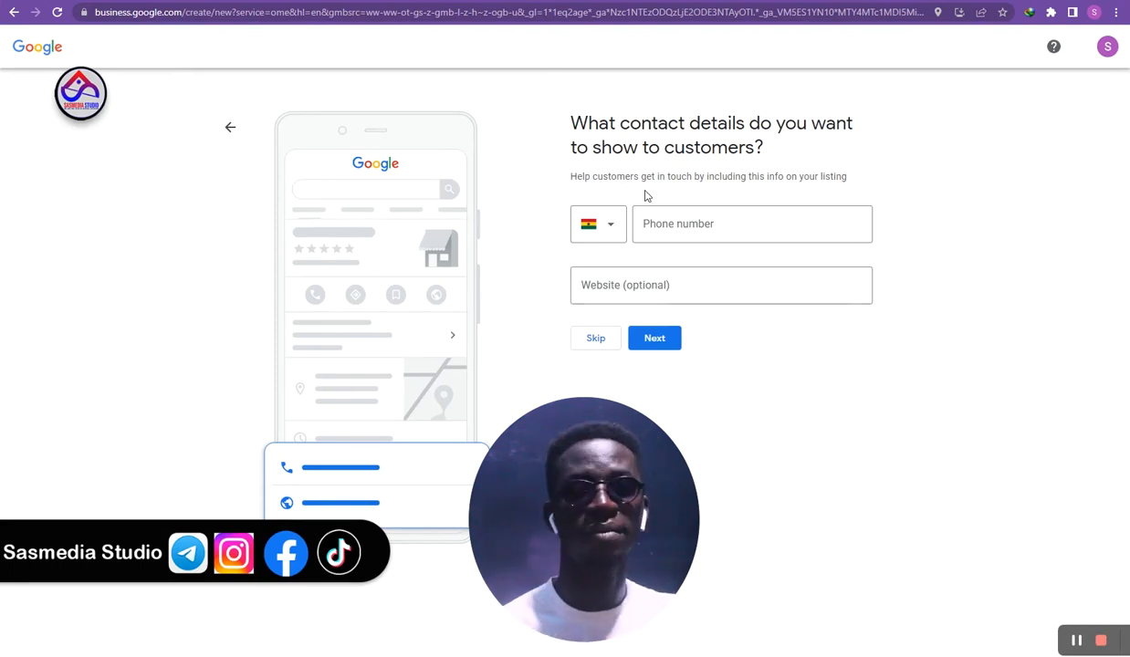
{"action": "left_click", "coordinate": [714, 226]}
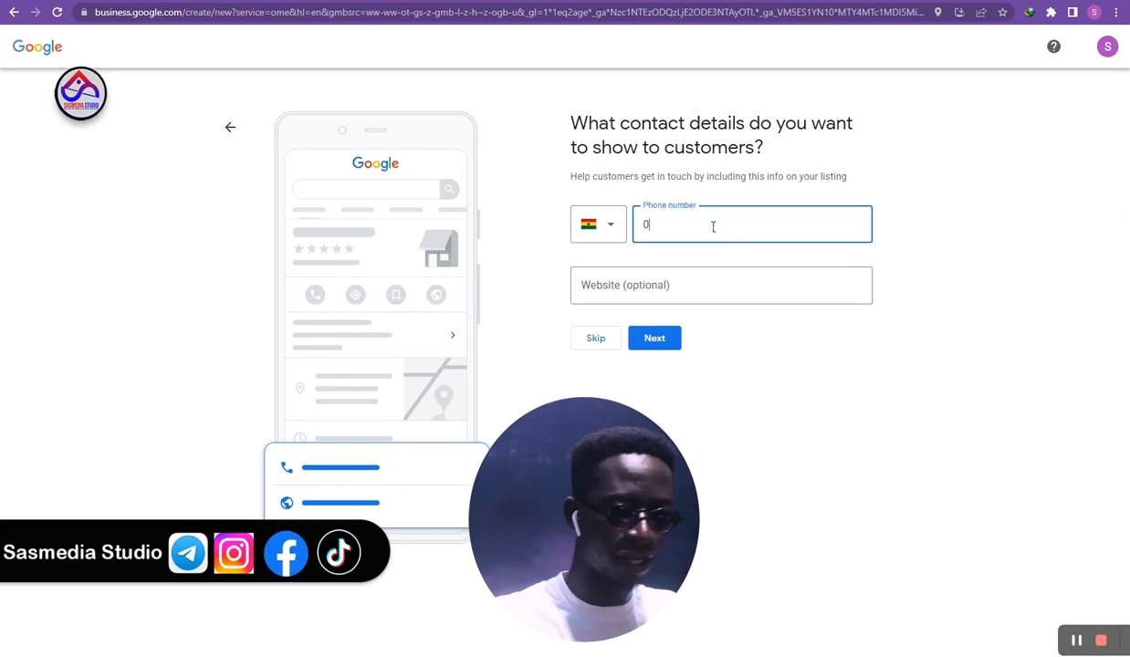
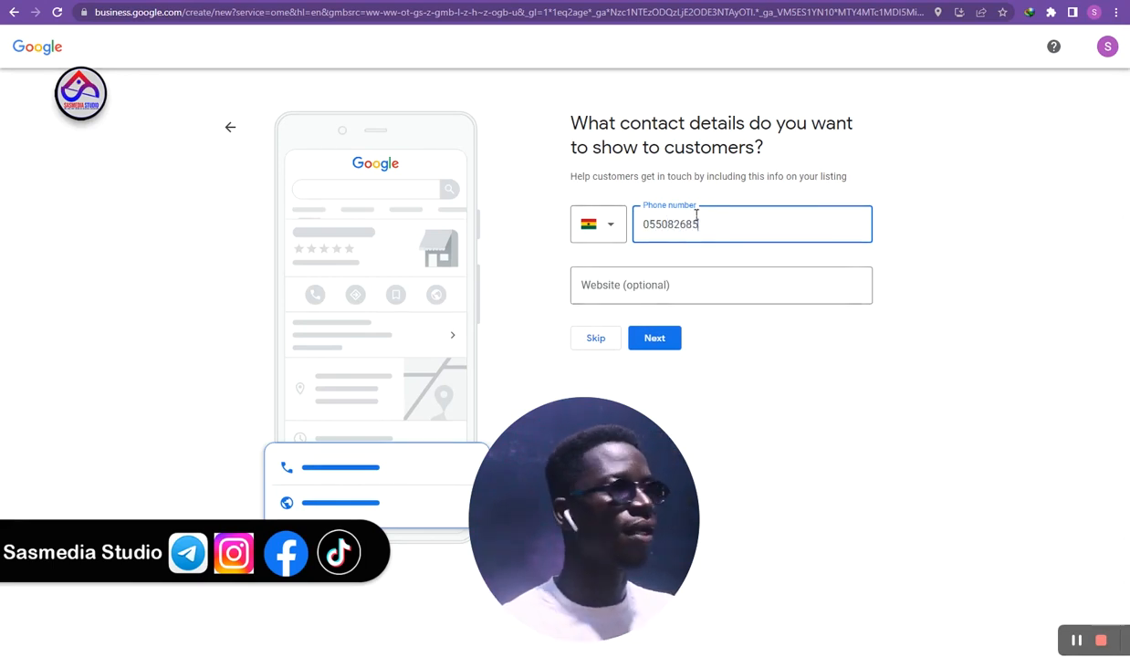
{"action": "left_click", "coordinate": [659, 301]}
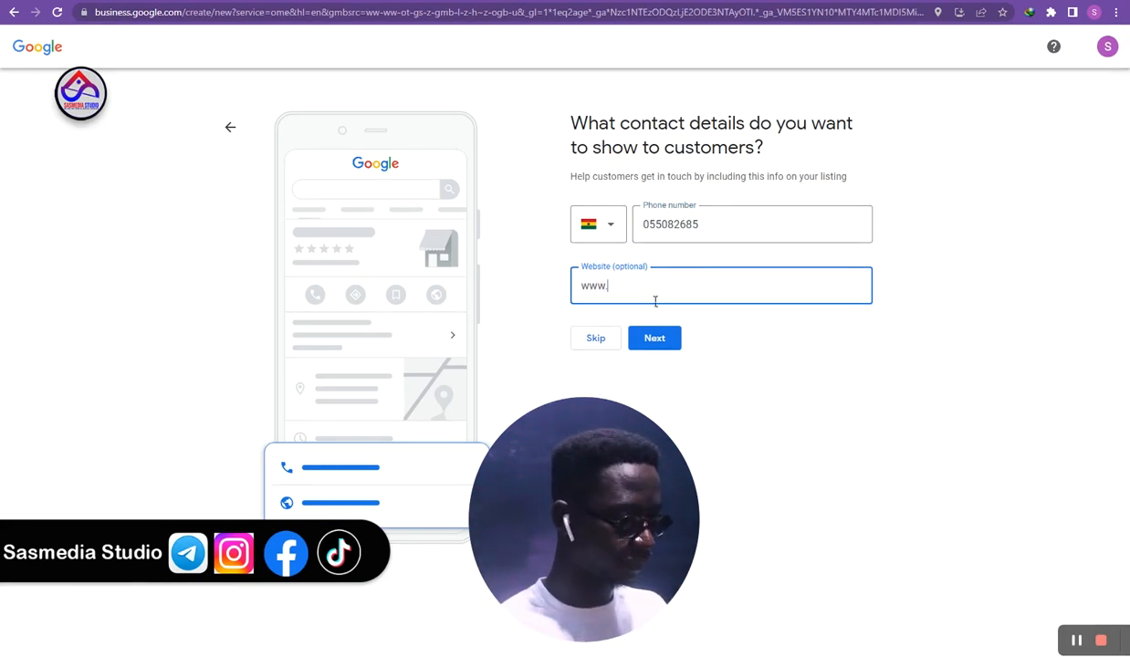
{"action": "type", "text": "www.sharpytech"}
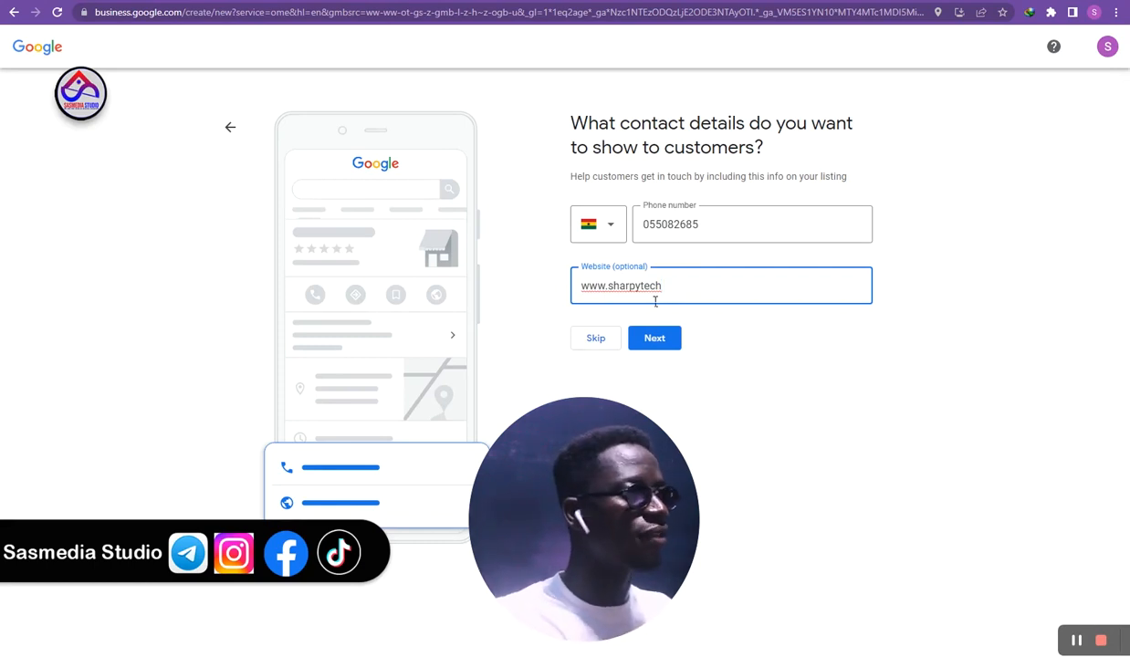
{"action": "type", "text": ".com"}
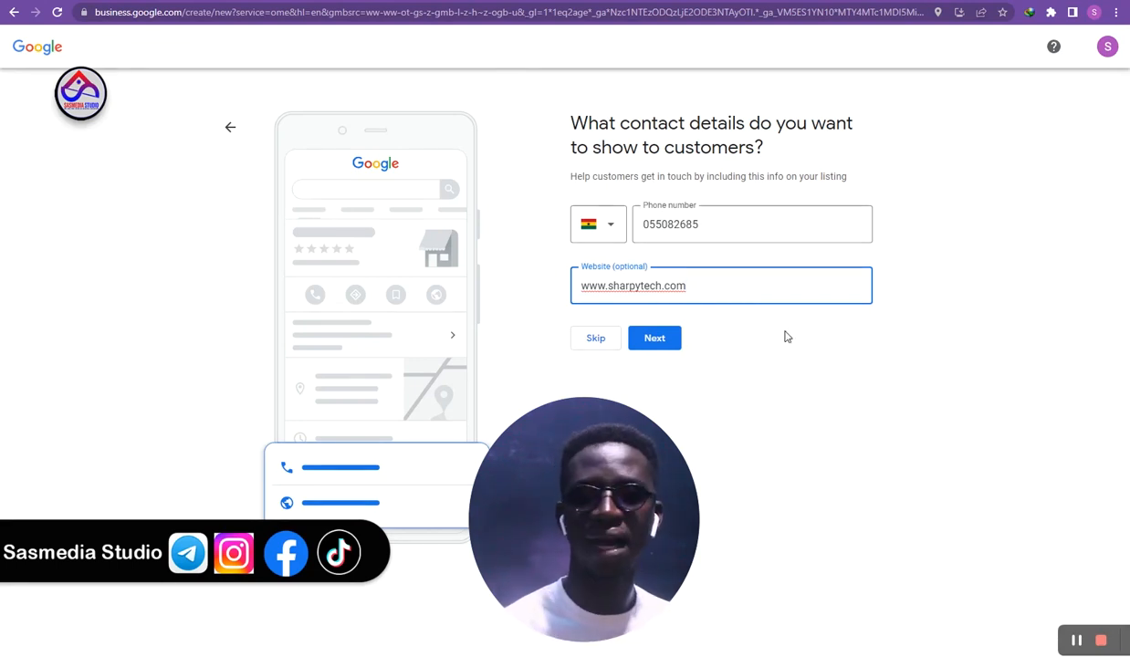
{"action": "left_click_drag", "start_coordinate": [705, 294], "coordinate": [530, 294]}
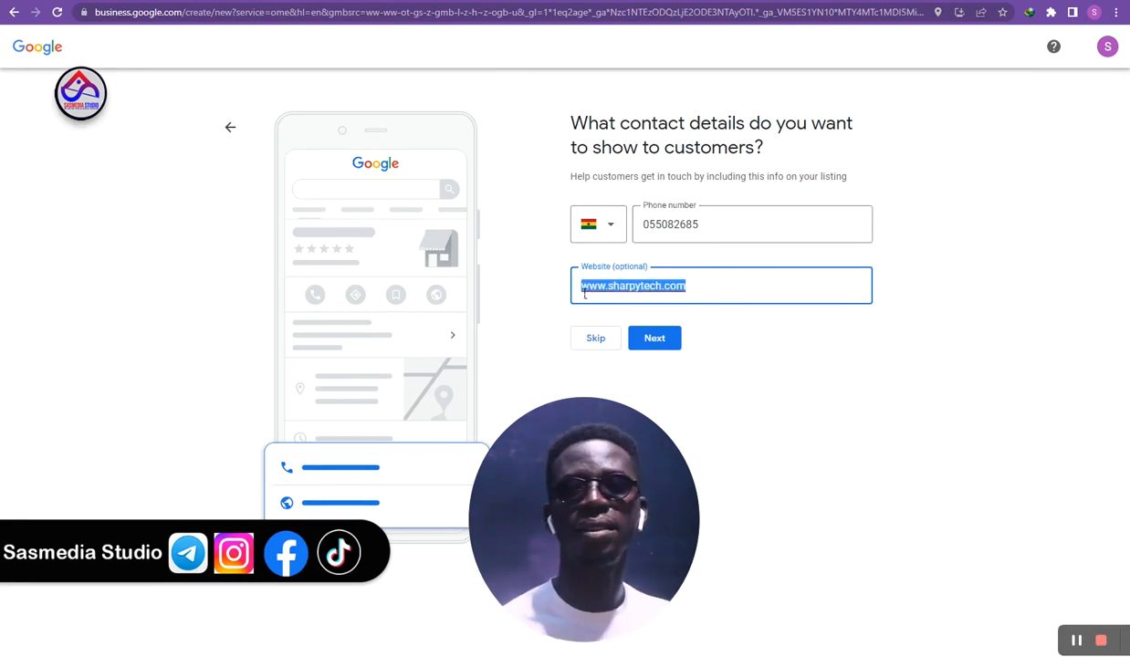
{"action": "left_click", "coordinate": [704, 359]}
{"action": "left_click", "coordinate": [669, 347]}
- Choose Yes for business updates, then verify by text message with the 6-digit code
{"action": "left_click", "coordinate": [587, 212]}
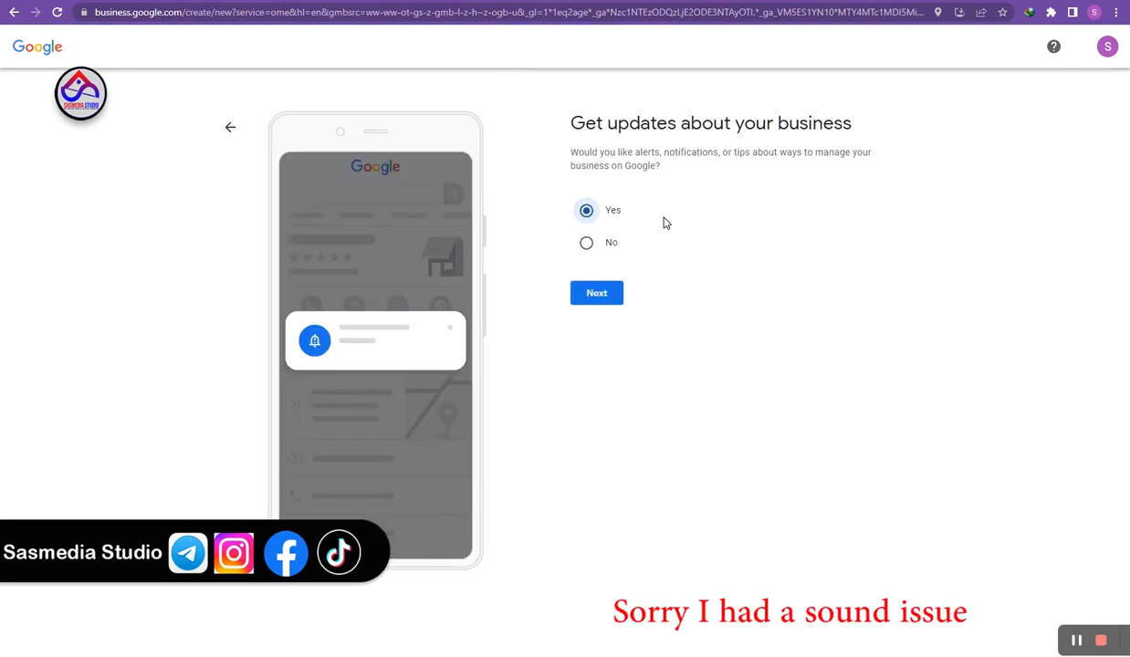
{"action": "left_click", "coordinate": [605, 297]}
{"action": "left_click", "coordinate": [677, 383]}
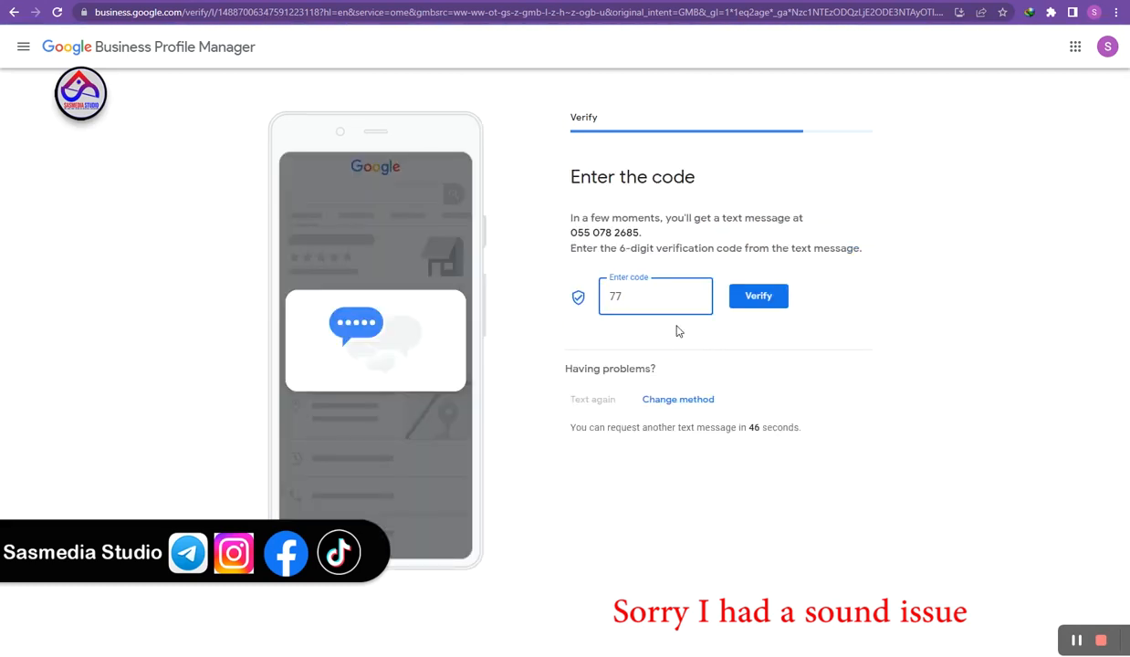
{"action": "left_click", "coordinate": [758, 296]}
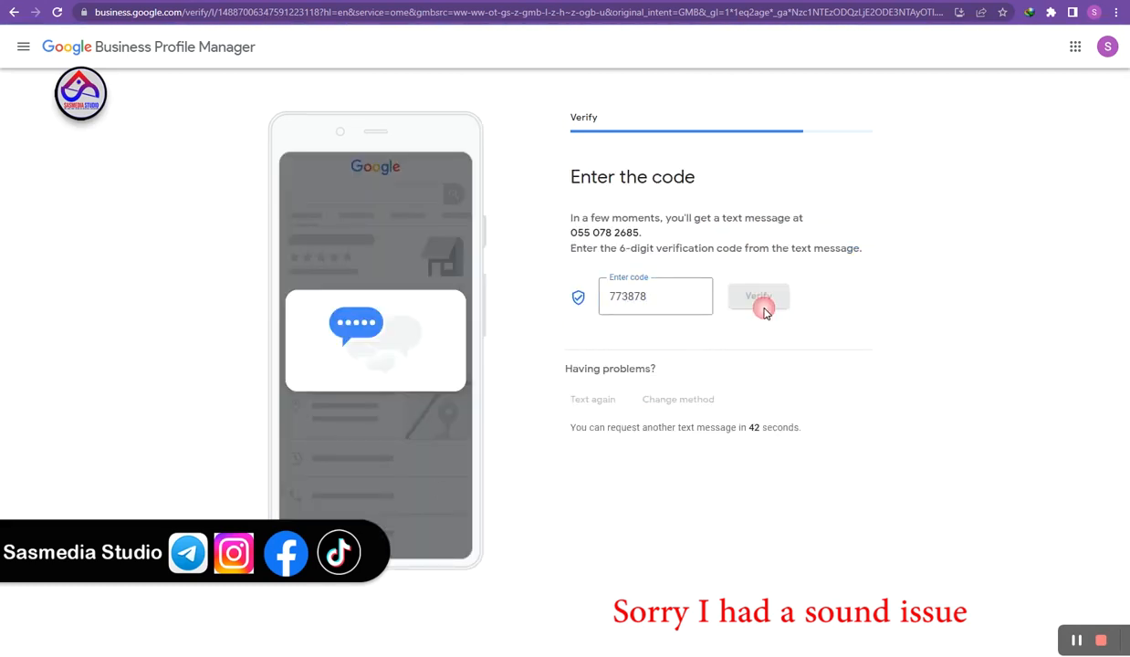
{"action": "left_click", "coordinate": [594, 342]}
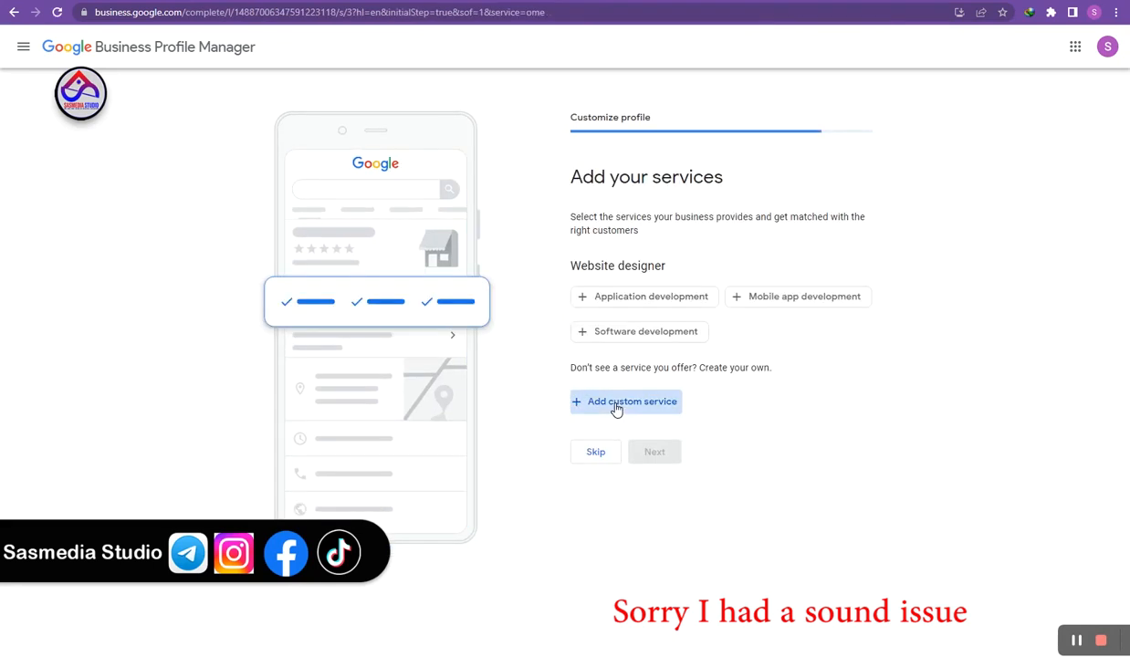
- Select Mobile app development as a service, leaving Application development unchecked
{"action": "left_click", "coordinate": [639, 403]}
{"action": "left_click", "coordinate": [593, 300]}
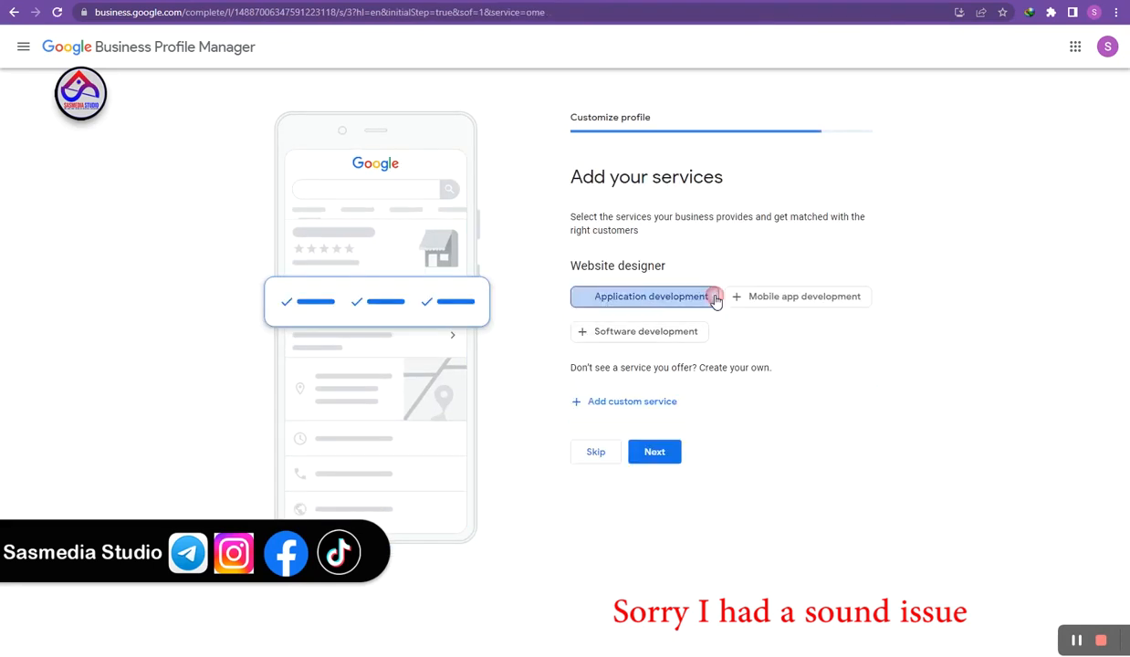
{"action": "left_click", "coordinate": [763, 299]}
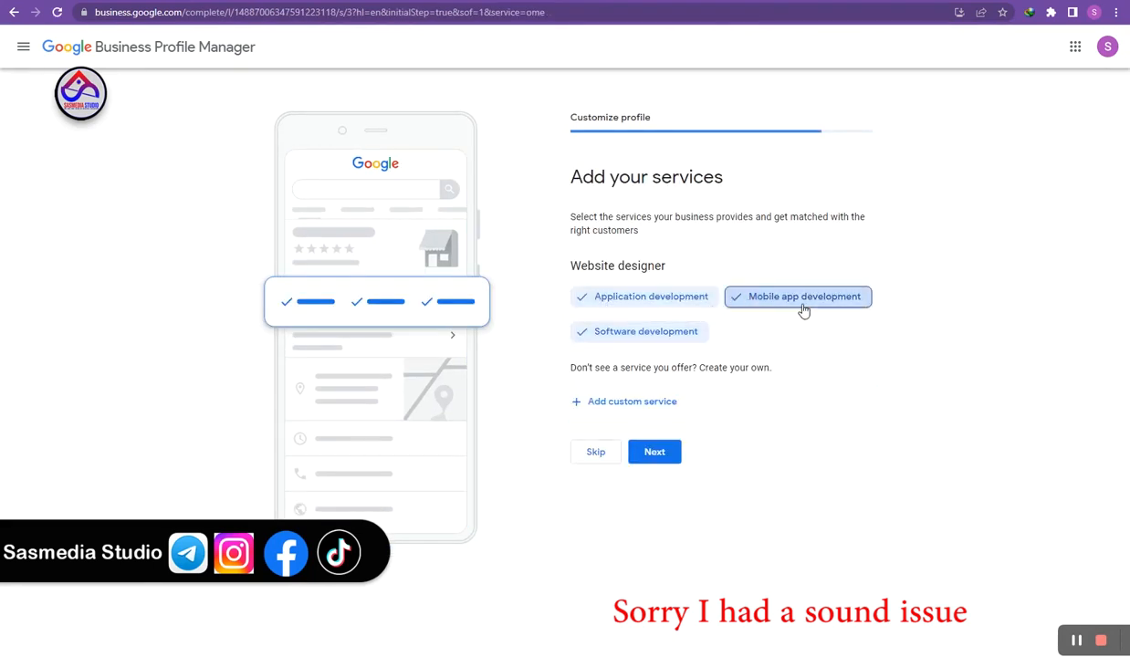
{"action": "left_click", "coordinate": [661, 303]}
- Add custom services Website developer, Leads Generation and Social Media Boosting, save, and mark Monday open
{"action": "left_click", "coordinate": [649, 408]}
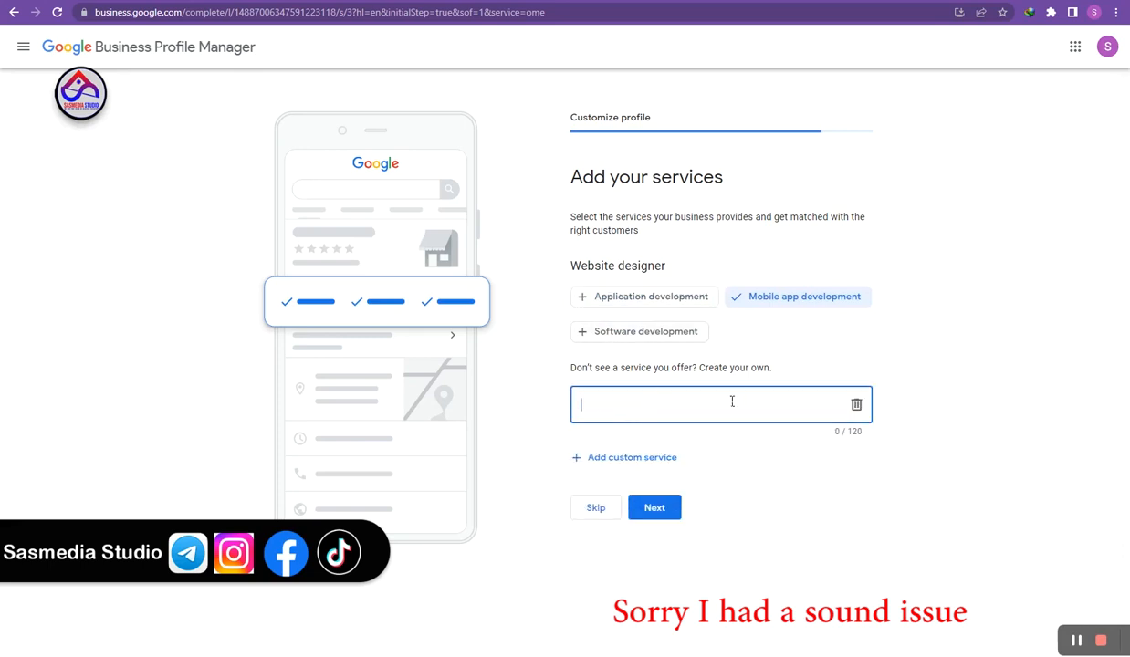
{"action": "type", "text": "Website developer"}
{"action": "left_click", "coordinate": [637, 448]}
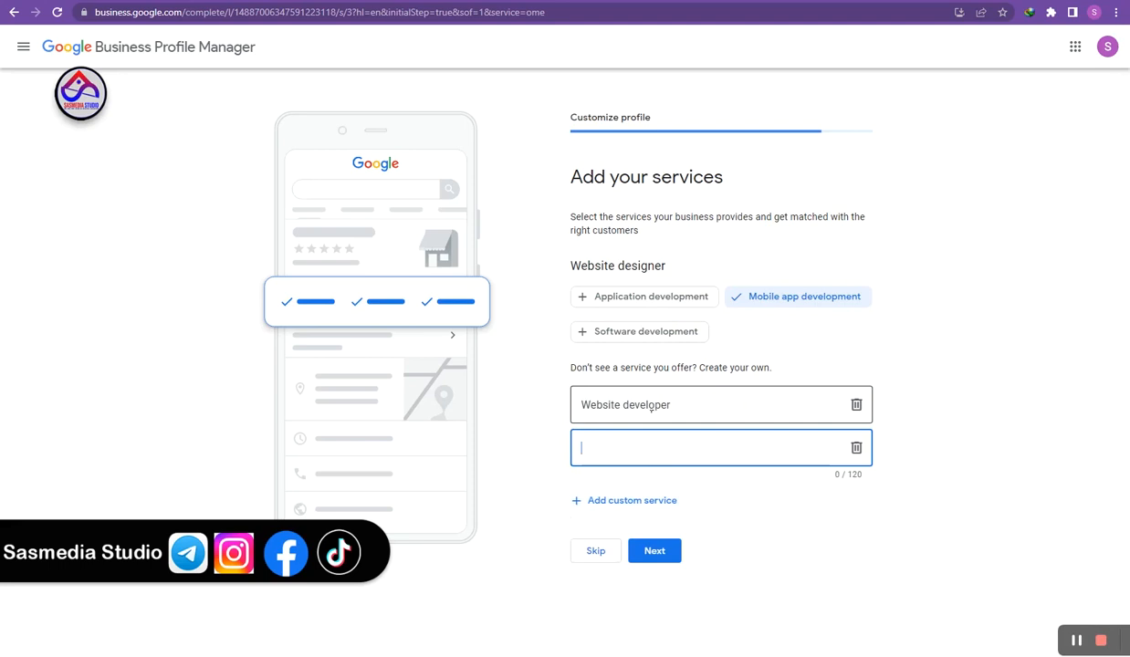
{"action": "type", "text": "Leads Generation"}
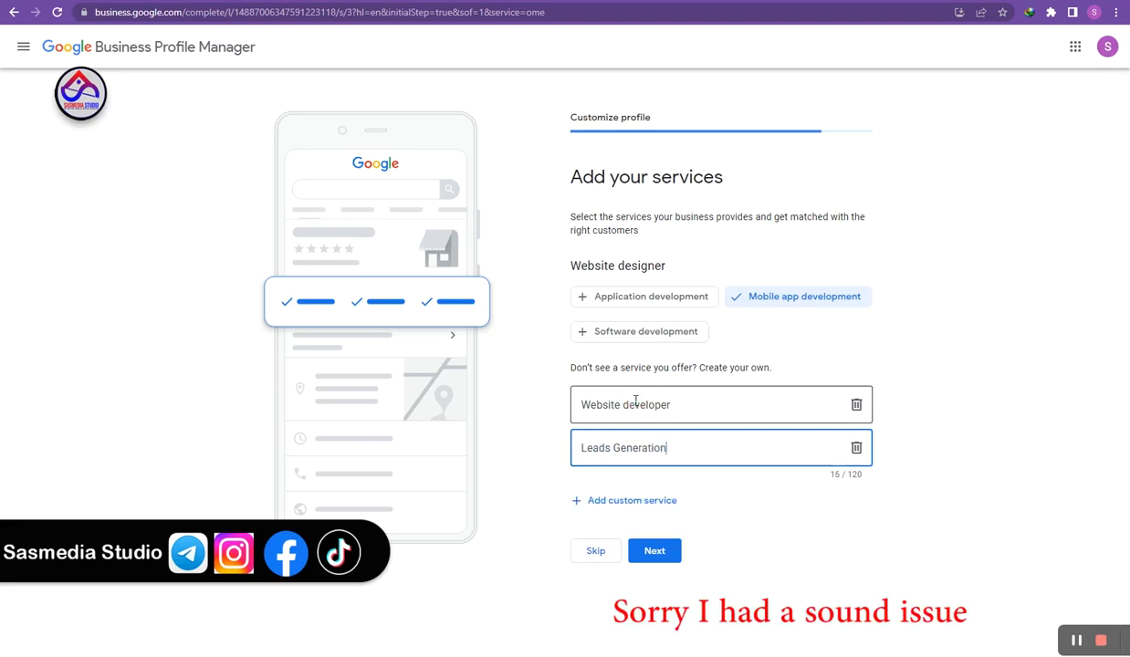
{"action": "left_click", "coordinate": [632, 487]}
{"action": "type", "text": "Social Media Boosting"}
{"action": "left_click", "coordinate": [664, 589]}
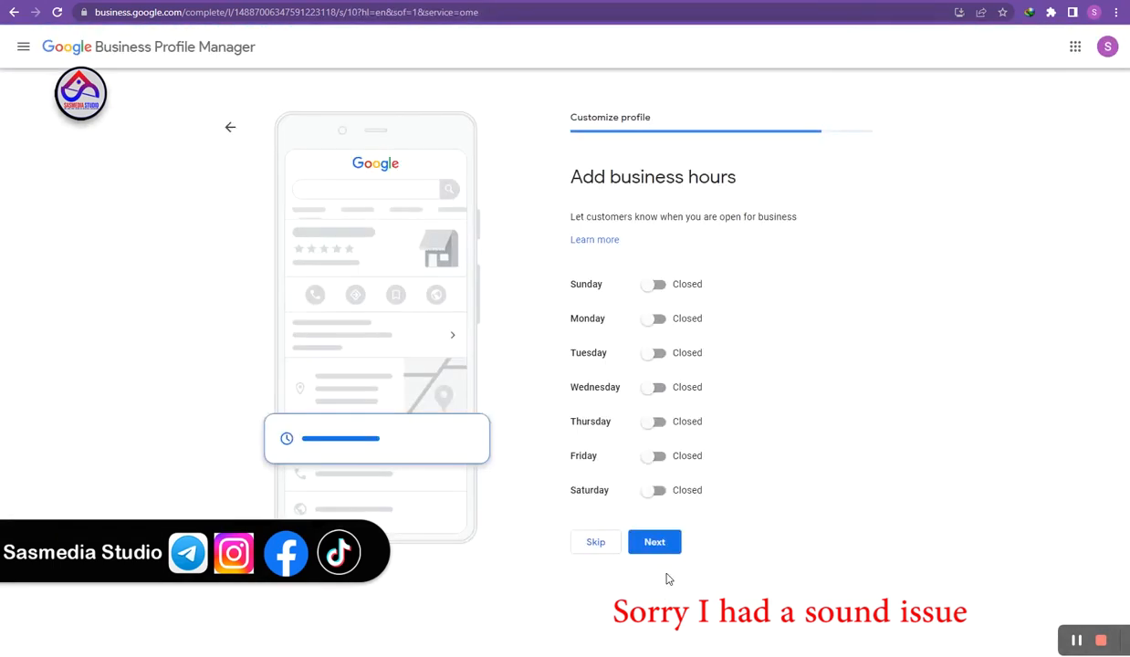
{"action": "left_click", "coordinate": [656, 320]}
- Mark Tuesday, Wednesday, Thursday and Friday as open
{"action": "left_click", "coordinate": [656, 442]}
{"action": "left_click", "coordinate": [654, 373]}
{"action": "left_click", "coordinate": [649, 429]}
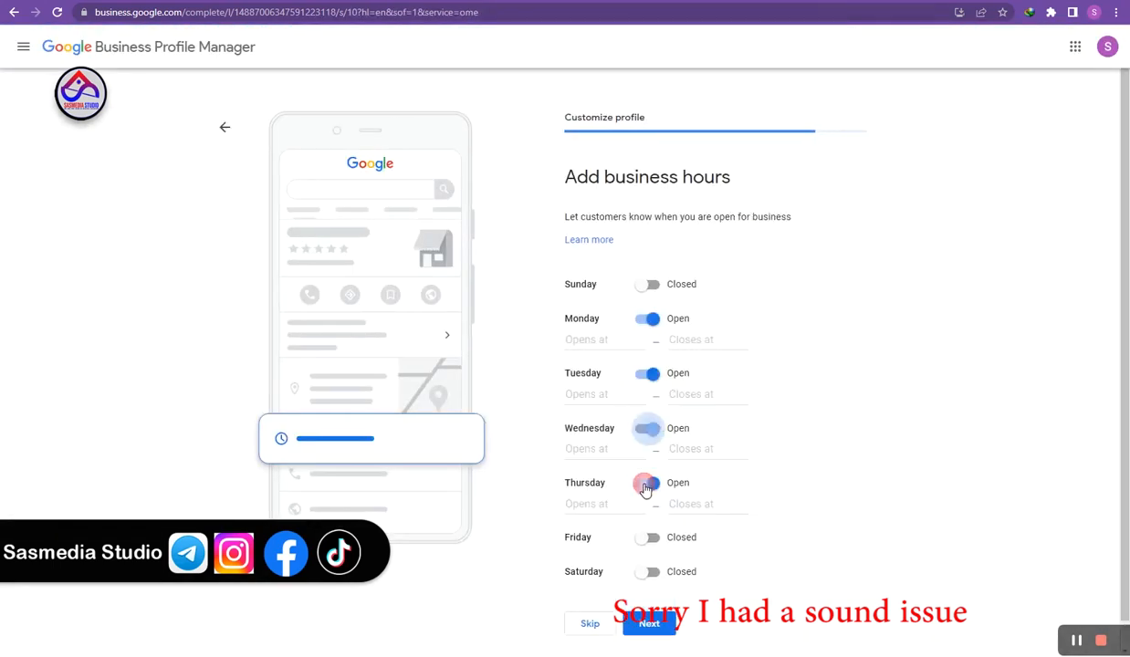
{"action": "left_click", "coordinate": [649, 538]}
- Set Monday to open at 8:00 AM and choose a closing time
{"action": "left_click", "coordinate": [603, 338]}
{"action": "scroll", "coordinate": [591, 384], "scroll_direction": "down", "scroll_amount": 4}
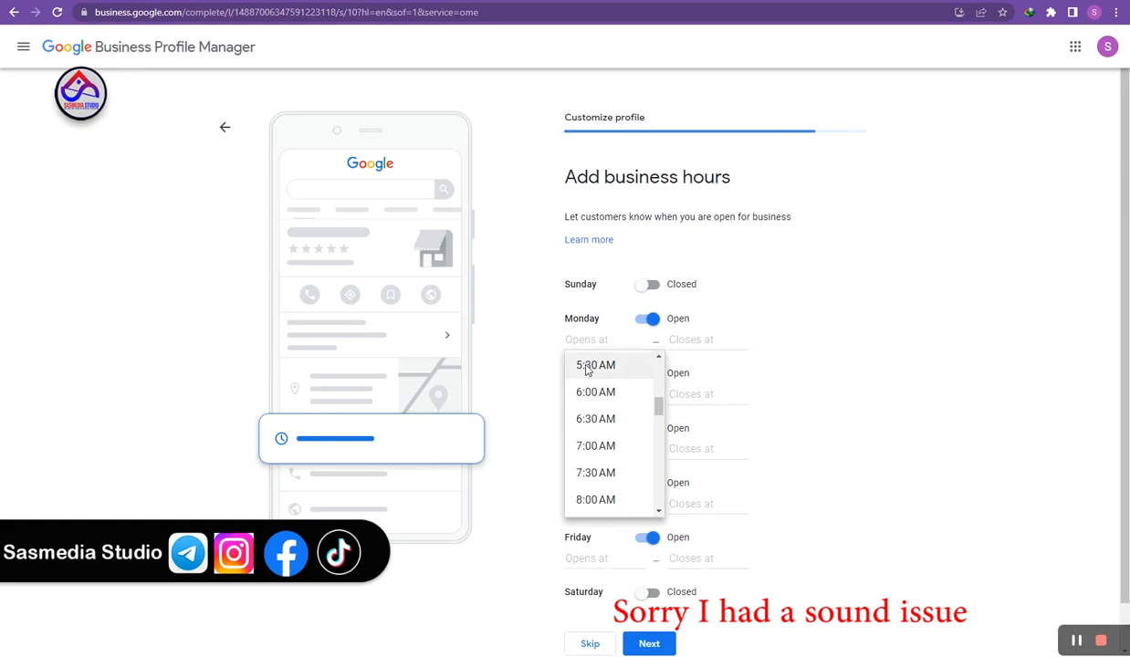
{"action": "scroll", "coordinate": [601, 441], "scroll_direction": "down", "scroll_amount": 2}
{"action": "left_click", "coordinate": [639, 370]}
{"action": "left_click", "coordinate": [686, 339]}
{"action": "scroll", "coordinate": [718, 630], "scroll_direction": "down", "scroll_amount": 2}
{"action": "scroll", "coordinate": [726, 416], "scroll_direction": "down", "scroll_amount": 4}
{"action": "scroll", "coordinate": [726, 416], "scroll_direction": "up", "scroll_amount": 1}
{"action": "left_click", "coordinate": [706, 421]}
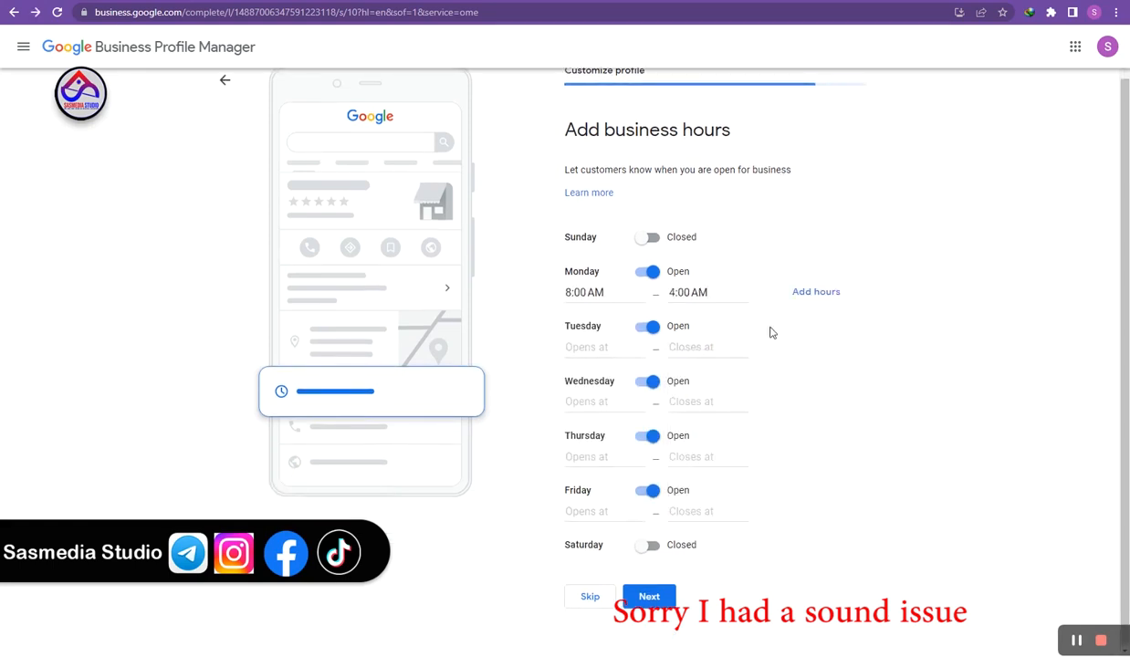
- Reopen Tuesday, set it to open at 8:00 AM, and choose a closing time
{"action": "left_click", "coordinate": [650, 327]}
{"action": "left_click", "coordinate": [649, 381]}
{"action": "left_click", "coordinate": [650, 366]}
{"action": "left_click", "coordinate": [617, 387]}
{"action": "scroll", "coordinate": [603, 502], "scroll_direction": "down", "scroll_amount": 1}
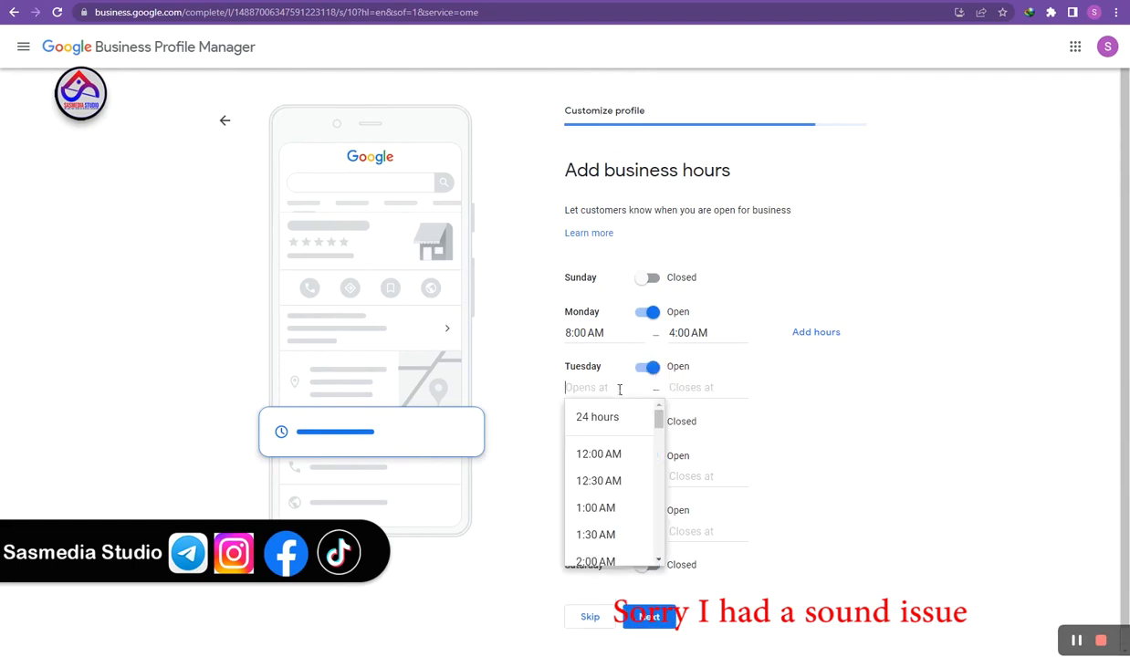
{"action": "scroll", "coordinate": [604, 502], "scroll_direction": "down", "scroll_amount": 3}
{"action": "left_click", "coordinate": [595, 534]}
{"action": "left_click", "coordinate": [692, 387]}
{"action": "scroll", "coordinate": [701, 505], "scroll_direction": "down", "scroll_amount": 3}
{"action": "left_click", "coordinate": [699, 467]}
- Reopen Wednesday, pick an opening time and set it to close at 4:00 PM
{"action": "left_click", "coordinate": [648, 422]}
{"action": "left_click", "coordinate": [594, 442]}
{"action": "scroll", "coordinate": [614, 548], "scroll_direction": "down", "scroll_amount": 3}
{"action": "left_click", "coordinate": [596, 589]}
{"action": "left_click", "coordinate": [680, 442]}
{"action": "scroll", "coordinate": [708, 548], "scroll_direction": "down", "scroll_amount": 3}
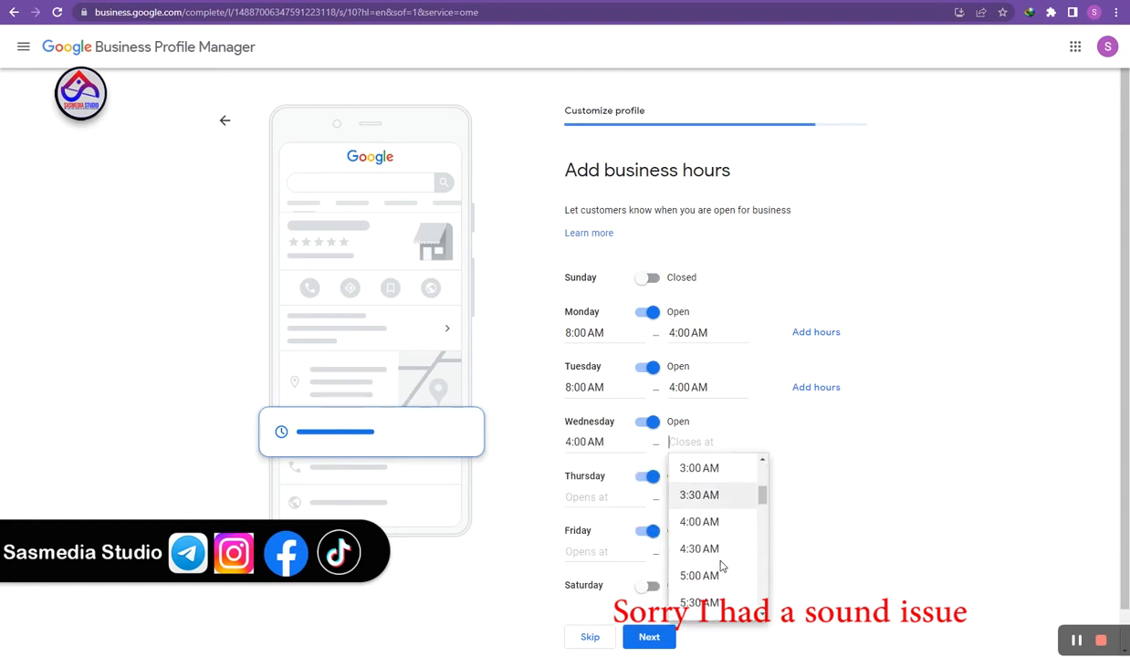
{"action": "scroll", "coordinate": [717, 528], "scroll_direction": "down", "scroll_amount": 6}
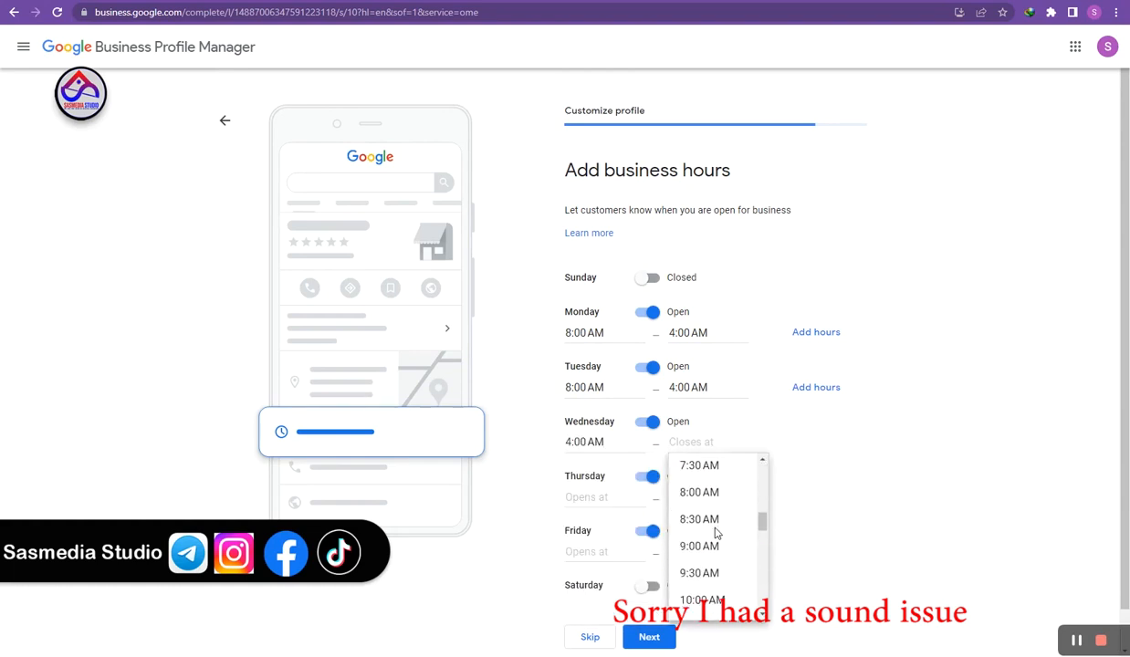
{"action": "scroll", "coordinate": [717, 533], "scroll_direction": "down", "scroll_amount": 2}
{"action": "left_click", "coordinate": [714, 560]}
- Correct Monday and Tuesday closing to 4:00 PM and Wednesday opening to 8:00 AM
{"action": "left_click", "coordinate": [712, 336]}
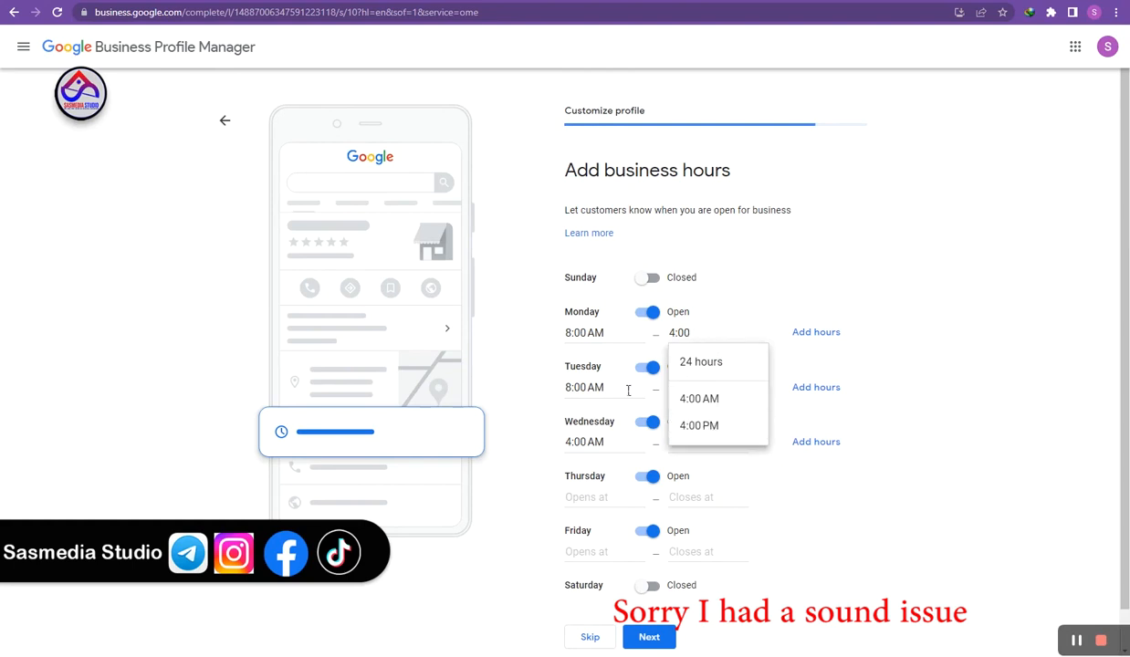
{"action": "left_click", "coordinate": [709, 427]}
{"action": "left_click", "coordinate": [738, 389]}
{"action": "key", "text": "BackSpace"}
{"action": "key", "text": "BackSpace"}
{"action": "key", "text": "BackSpace"}
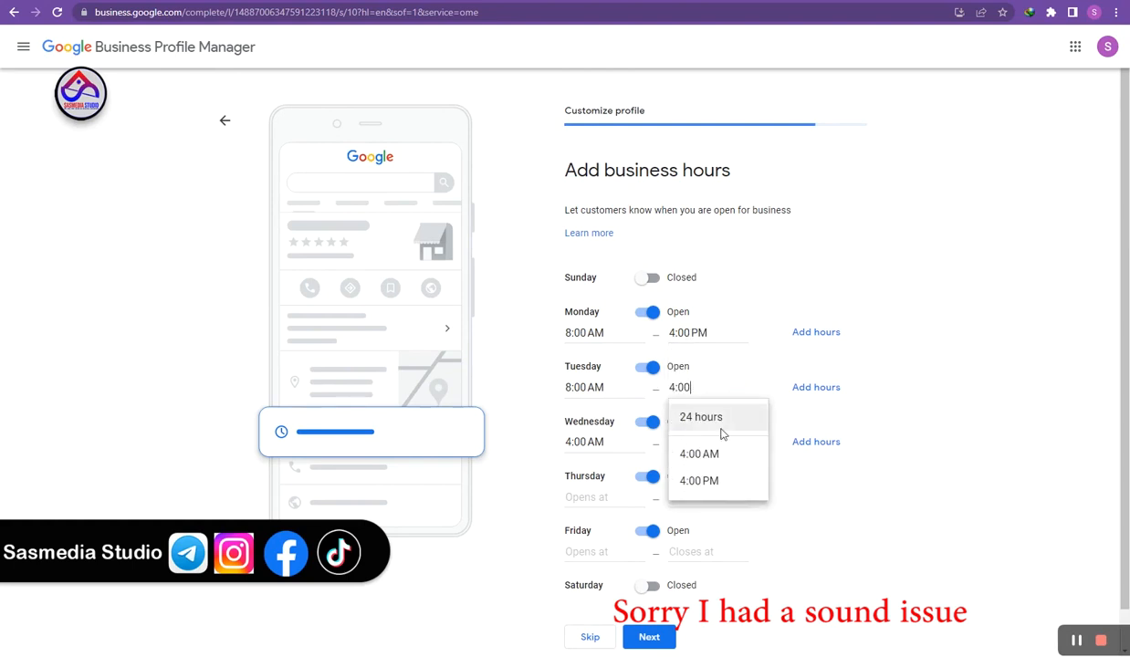
{"action": "left_click", "coordinate": [700, 476]}
{"action": "left_click", "coordinate": [591, 440]}
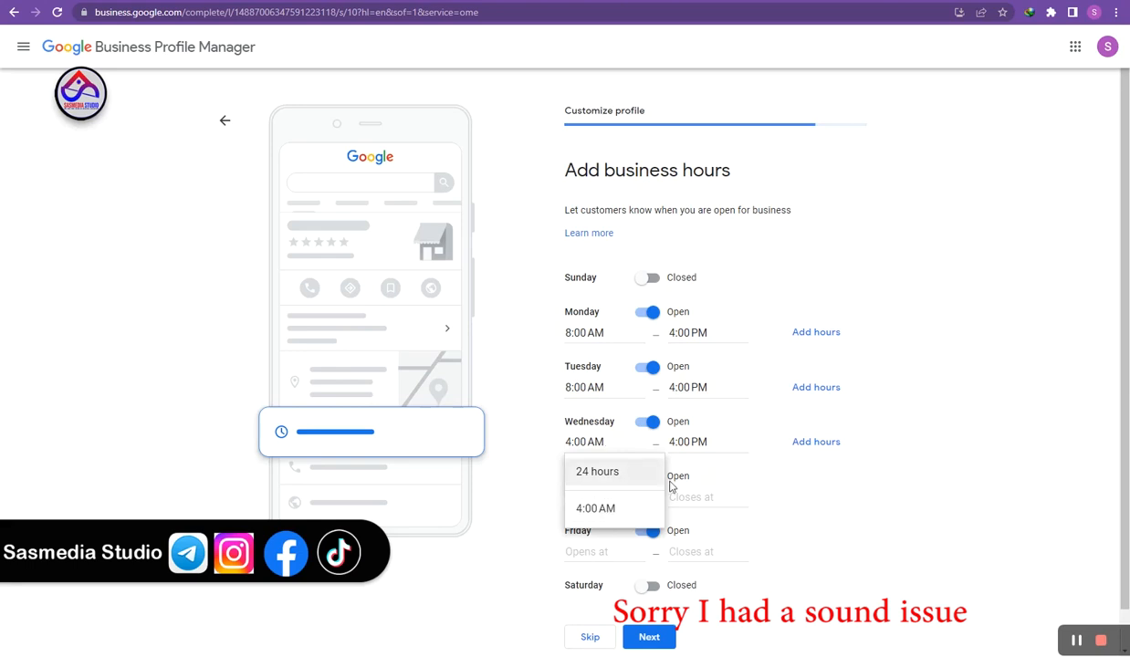
{"action": "key", "text": "BackSpace"}
{"action": "key", "text": "BackSpace"}
{"action": "key", "text": "BackSpace"}
{"action": "key", "text": "BackSpace"}
{"action": "key", "text": "BackSpace"}
{"action": "key", "text": "BackSpace"}
{"action": "key", "text": "BackSpace"}
{"action": "scroll", "coordinate": [621, 511], "scroll_direction": "down", "scroll_amount": 5}
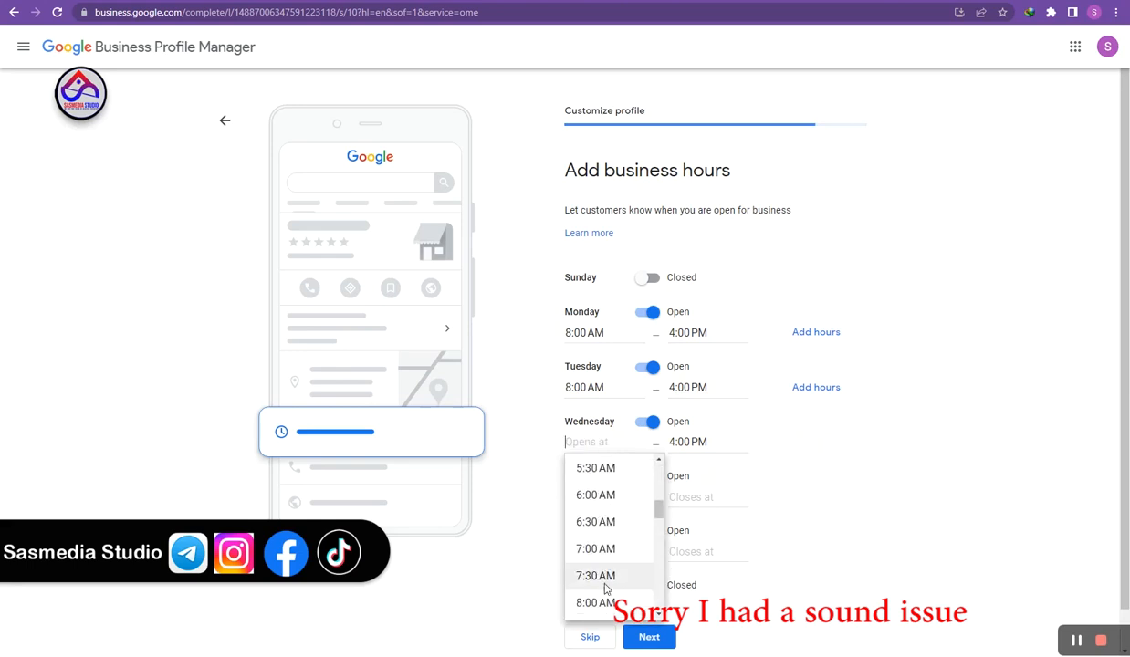
{"action": "left_click", "coordinate": [612, 500]}
- Set Thursday's hours to 8:00 AM–4:00 PM
{"action": "left_click", "coordinate": [611, 501]}
{"action": "scroll", "coordinate": [621, 567], "scroll_direction": "down", "scroll_amount": 5}
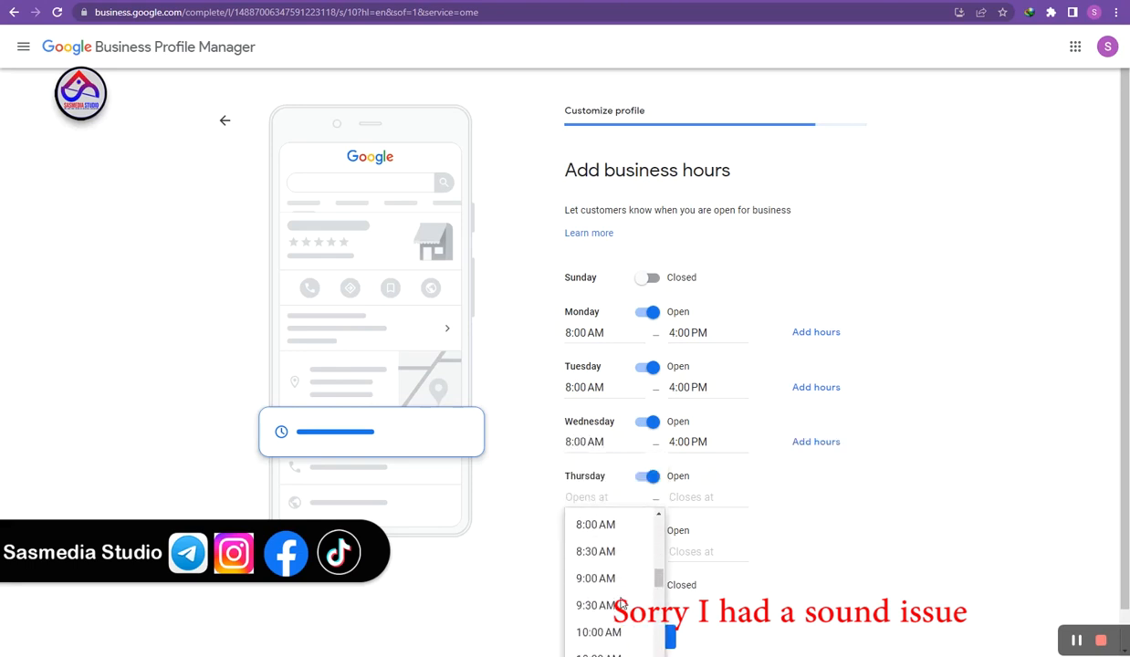
{"action": "left_click", "coordinate": [603, 530]}
{"action": "scroll", "coordinate": [696, 535], "scroll_direction": "down", "scroll_amount": 13}
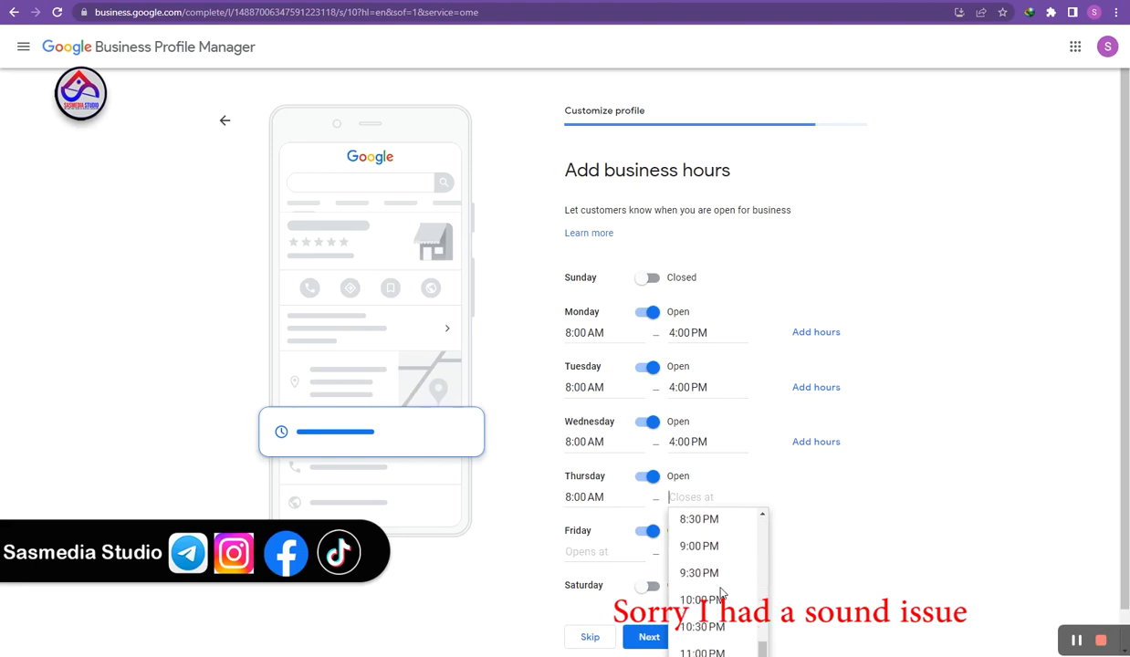
{"action": "scroll", "coordinate": [717, 584], "scroll_direction": "up", "scroll_amount": 5}
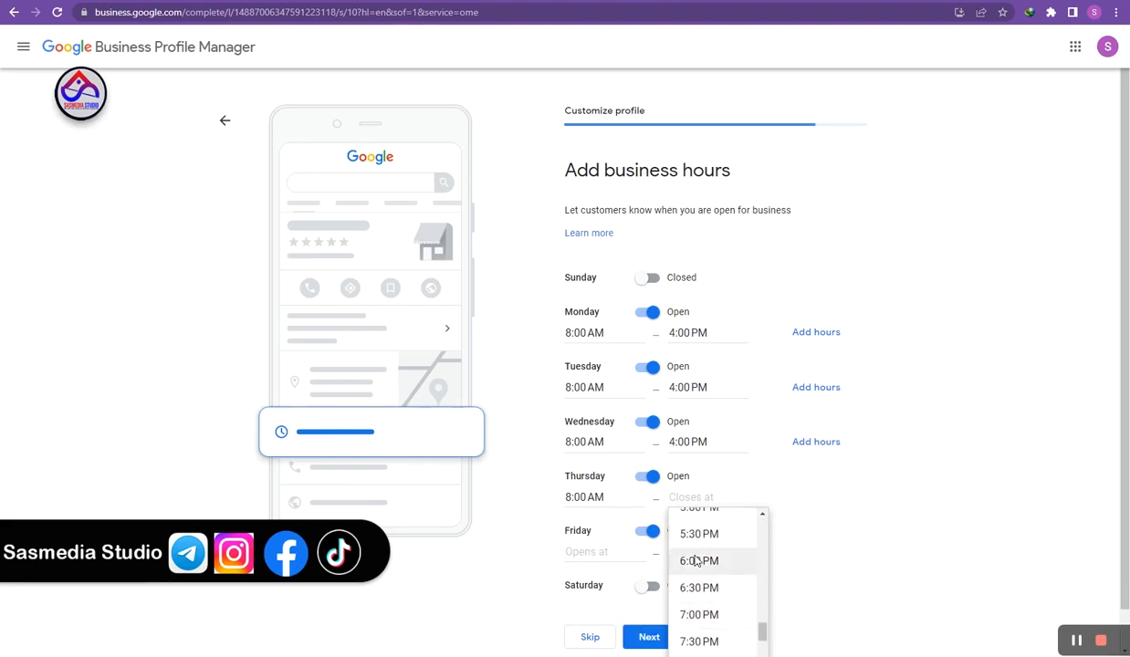
{"action": "left_click", "coordinate": [700, 588]}
- Set Friday's hours to 8:00 AM–4:00 PM and save the business hours
{"action": "scroll", "coordinate": [585, 539], "scroll_direction": "down", "scroll_amount": 1}
{"action": "left_click", "coordinate": [587, 511]}
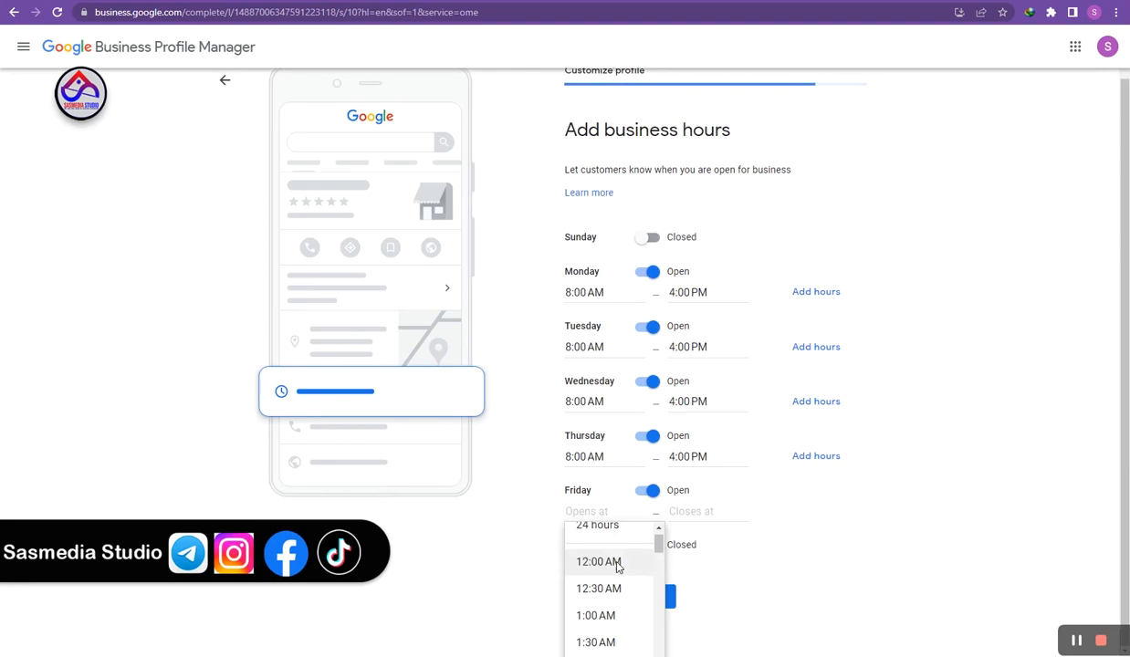
{"action": "scroll", "coordinate": [603, 584], "scroll_direction": "down", "scroll_amount": 5}
{"action": "scroll", "coordinate": [603, 585], "scroll_direction": "down", "scroll_amount": 2}
{"action": "left_click", "coordinate": [596, 605]}
{"action": "scroll", "coordinate": [717, 584], "scroll_direction": "down", "scroll_amount": 11}
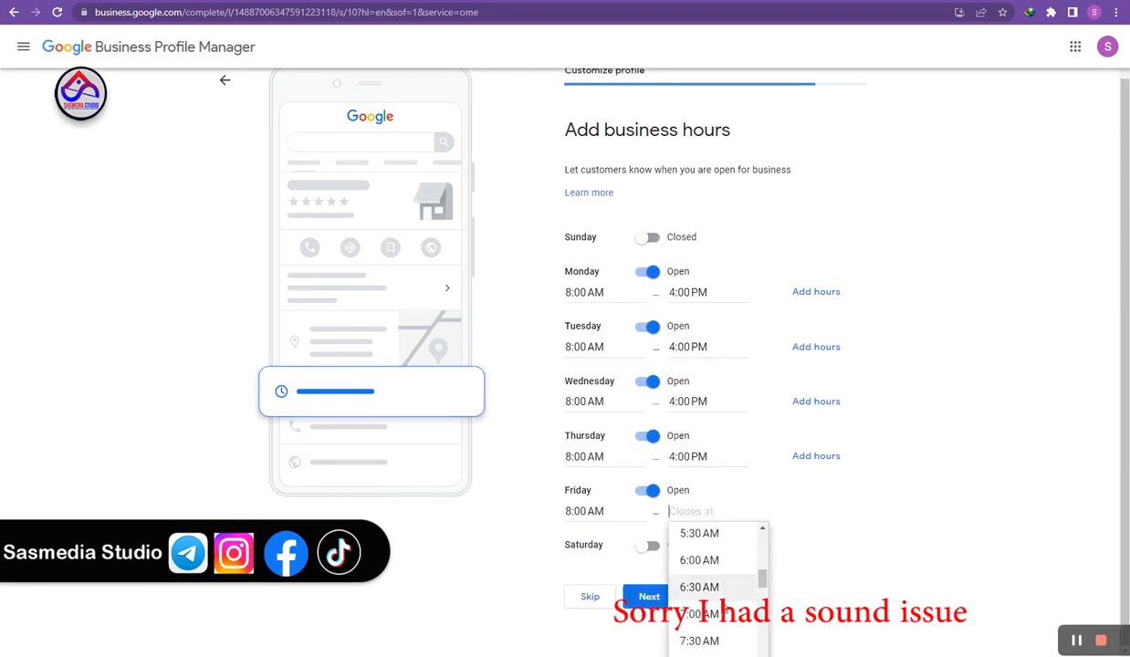
{"action": "scroll", "coordinate": [699, 585], "scroll_direction": "up", "scroll_amount": 3}
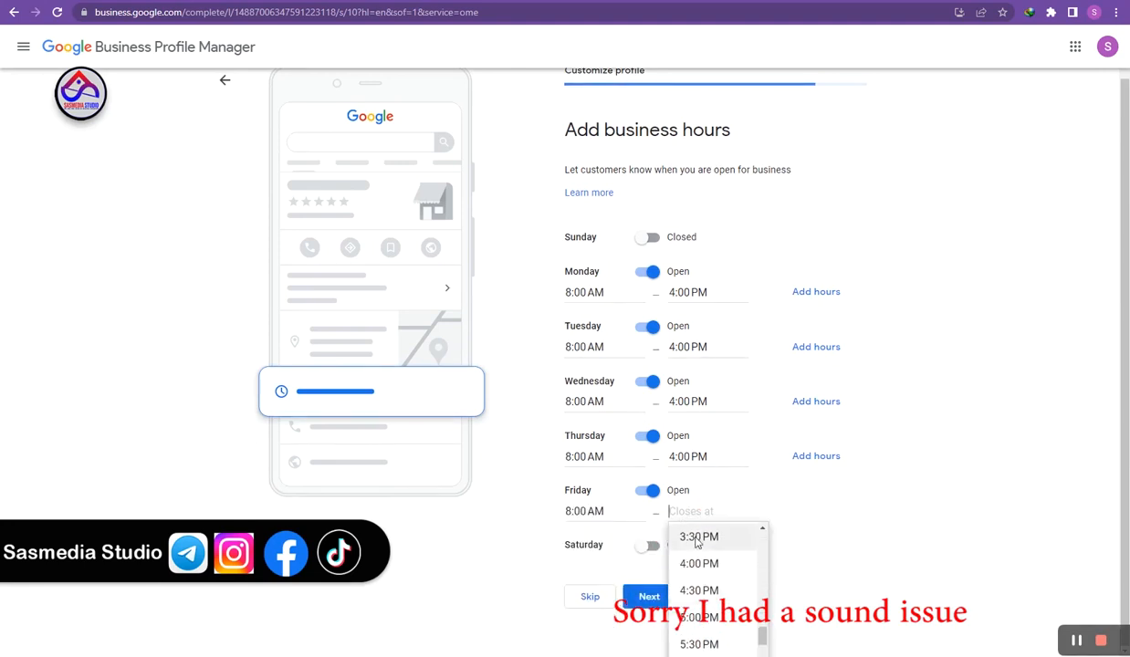
{"action": "left_click", "coordinate": [700, 564]}
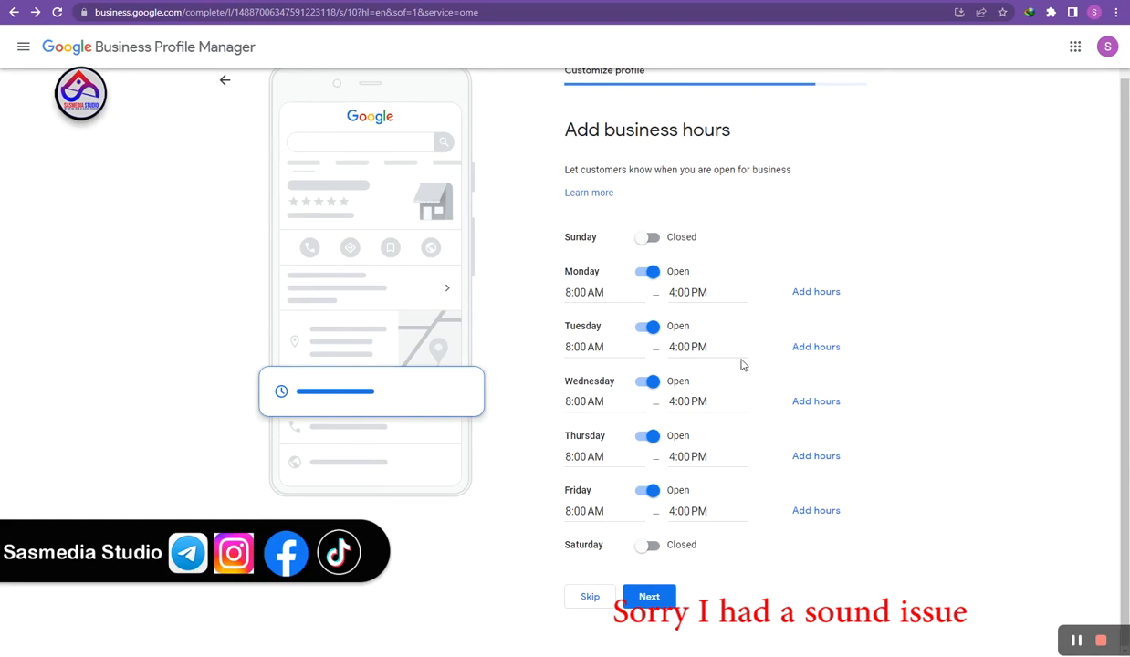
{"action": "left_click", "coordinate": [651, 596]}
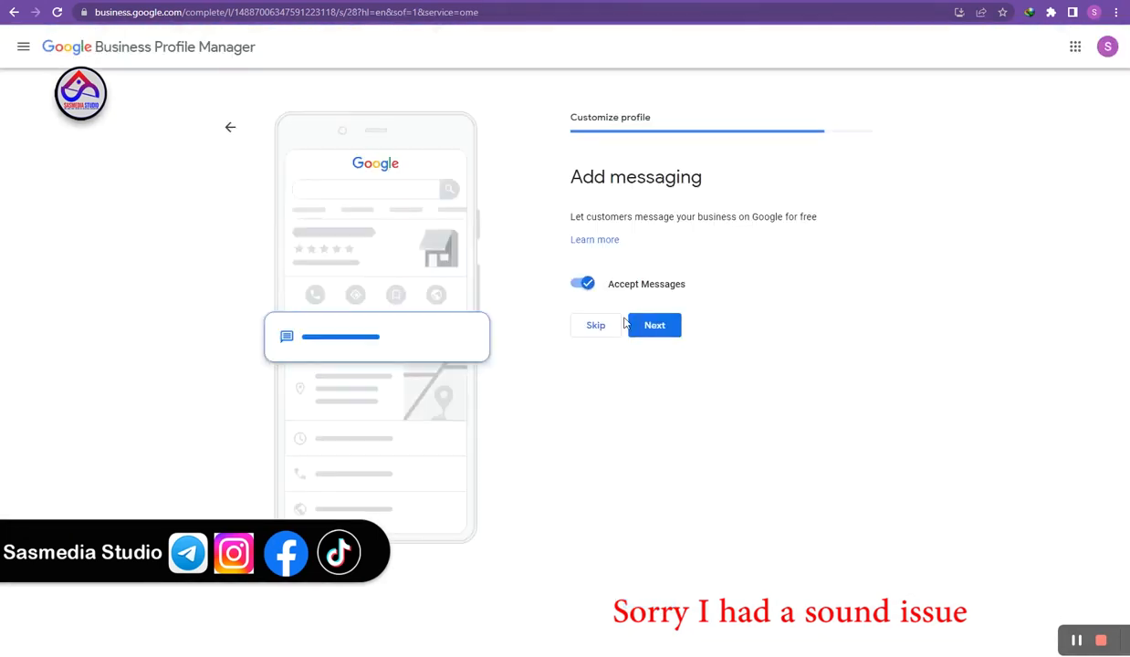
- Skip past messaging and save the description 'Best website design services'
{"action": "left_click", "coordinate": [632, 326]}
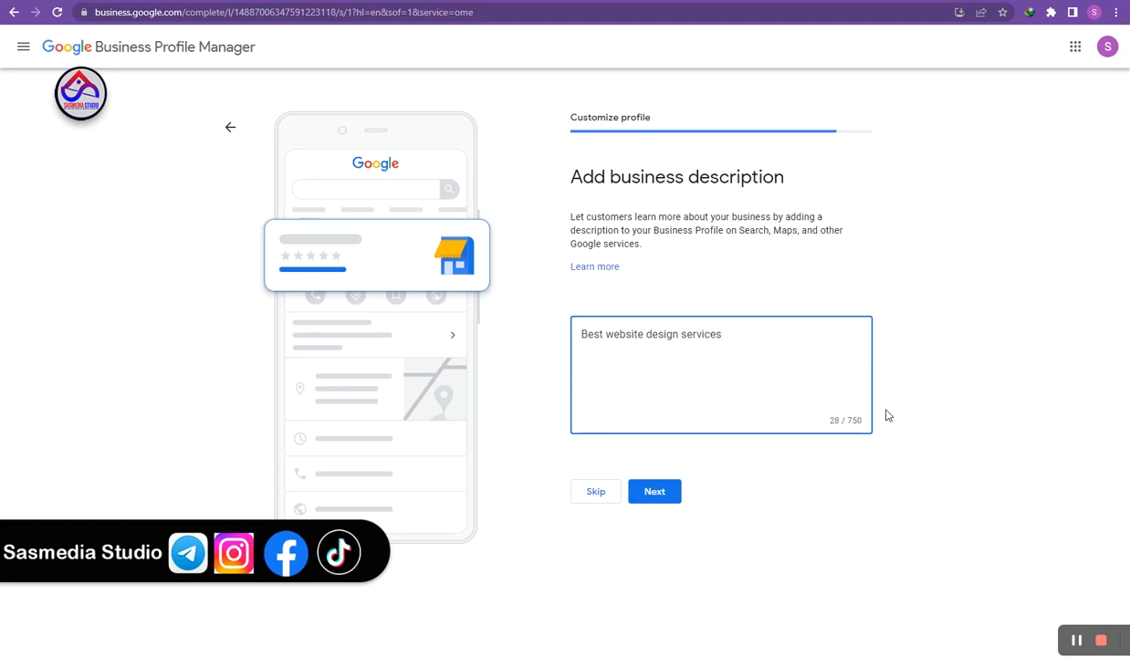
{"action": "left_click", "coordinate": [656, 494]}
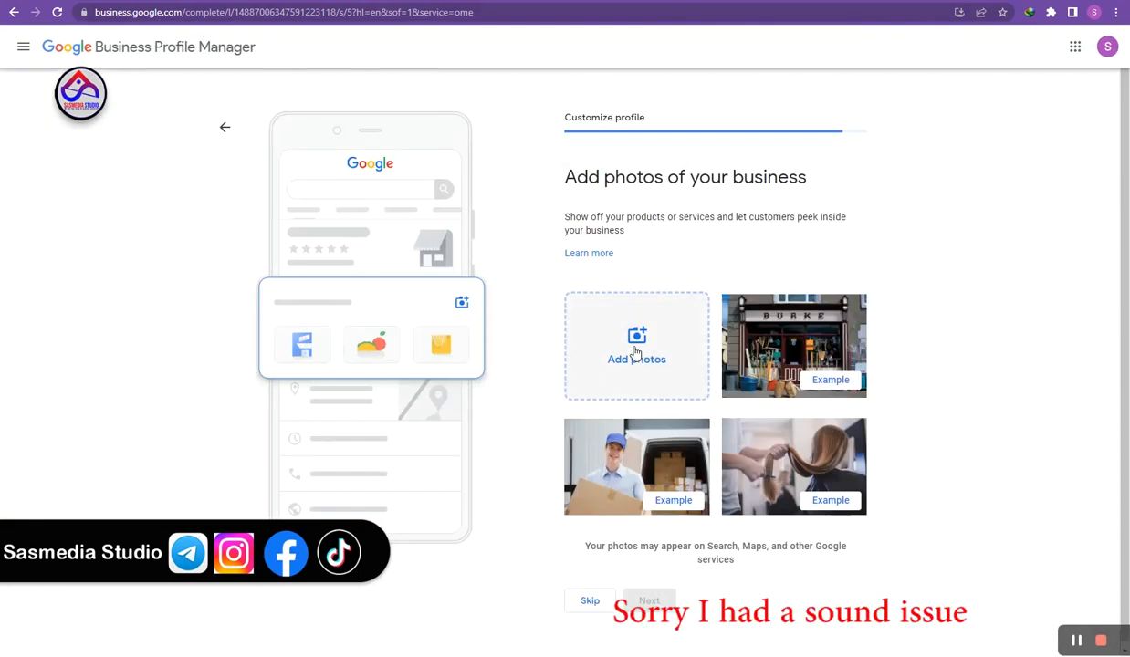
- Upload Sharpy Tech.png from the Sharpy Tech Logo folder as a business photo
{"action": "left_click", "coordinate": [636, 351]}
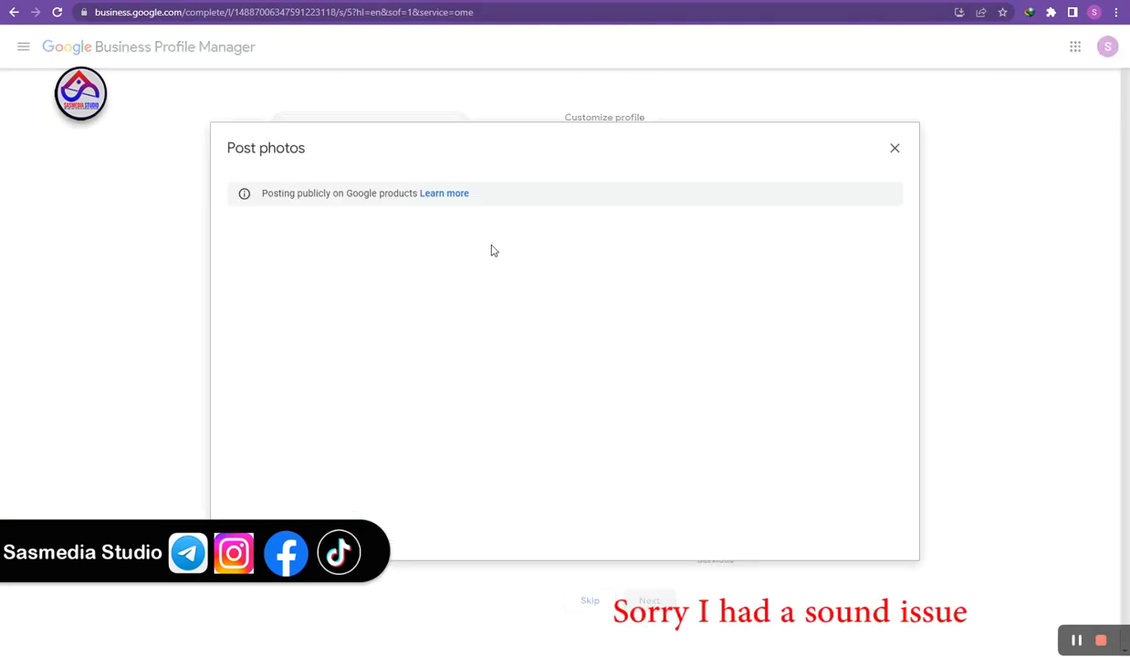
{"action": "left_click", "coordinate": [559, 436]}
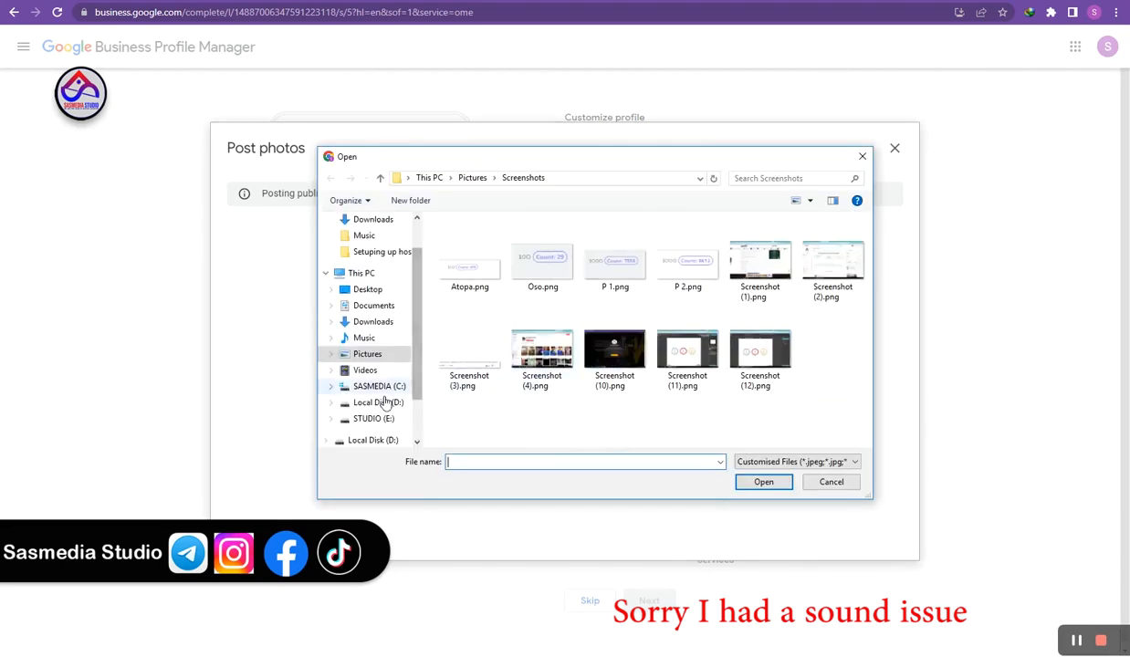
{"action": "left_click", "coordinate": [388, 418]}
{"action": "double_click", "coordinate": [494, 290]}
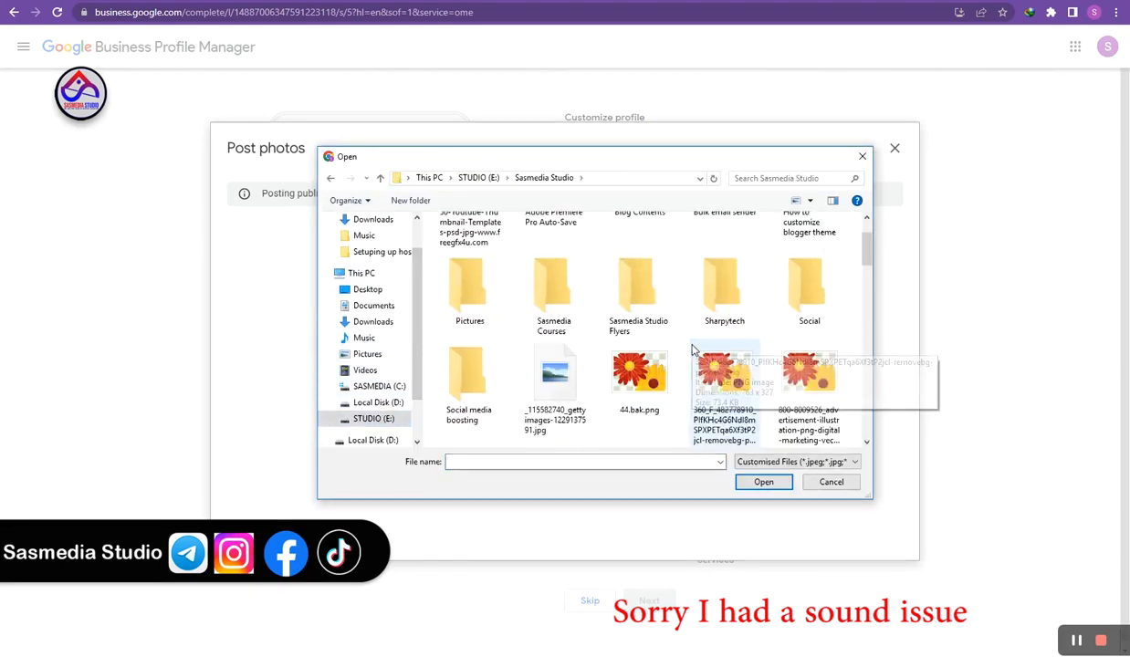
{"action": "double_click", "coordinate": [794, 292]}
{"action": "left_click", "coordinate": [330, 178]}
{"action": "double_click", "coordinate": [704, 347]}
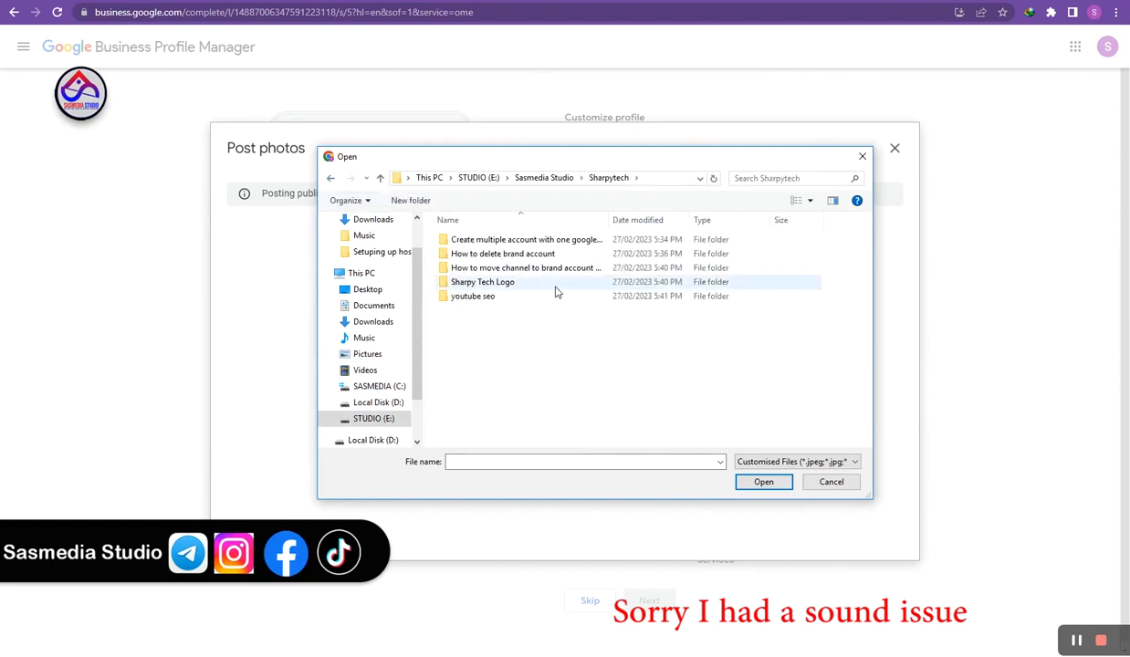
{"action": "double_click", "coordinate": [482, 282]}
{"action": "left_click", "coordinate": [468, 297]}
{"action": "left_click", "coordinate": [763, 481]}
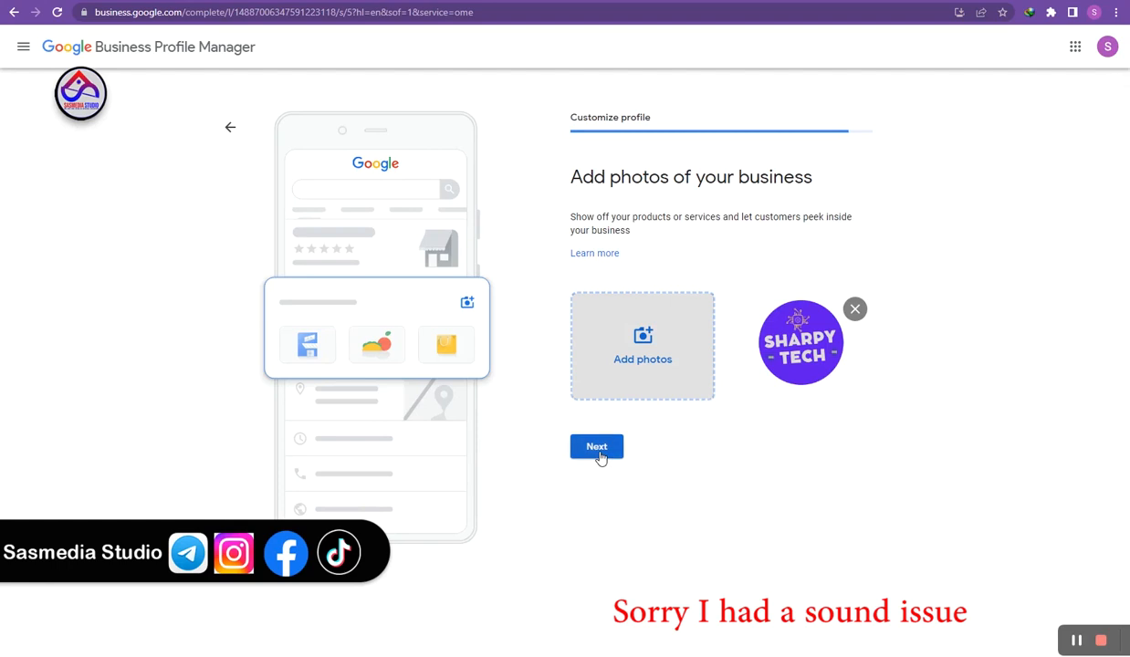
- Continue past photos, decline the ad offer and finish the profile setup
{"action": "left_click", "coordinate": [600, 457]}
{"action": "left_click", "coordinate": [608, 265]}
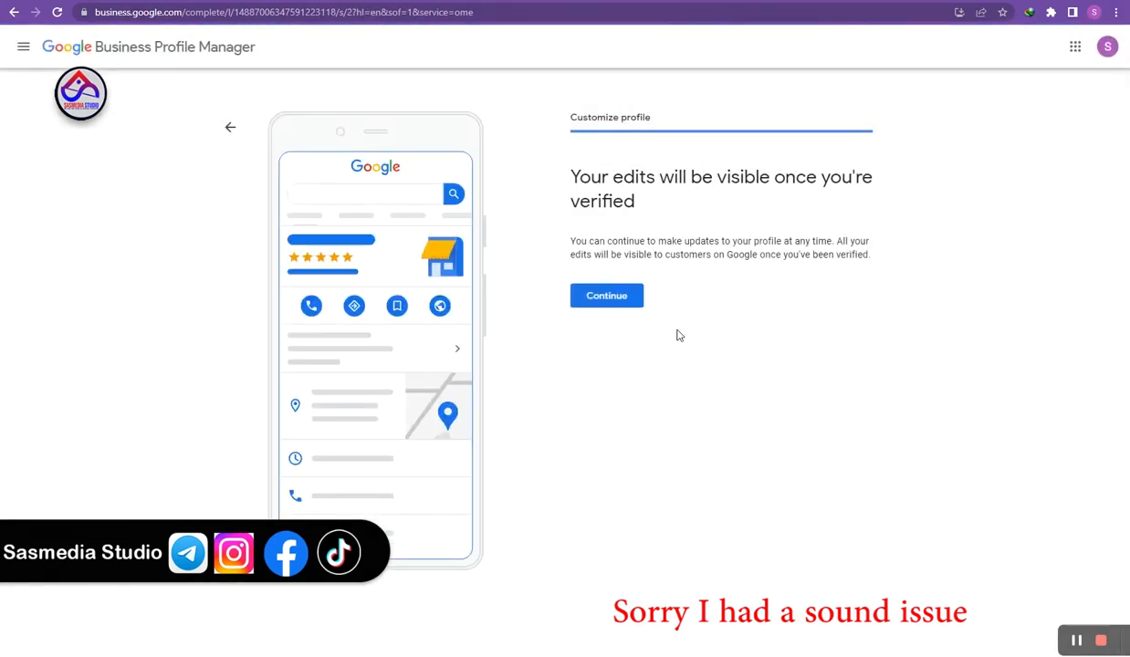
{"action": "left_click", "coordinate": [628, 298]}
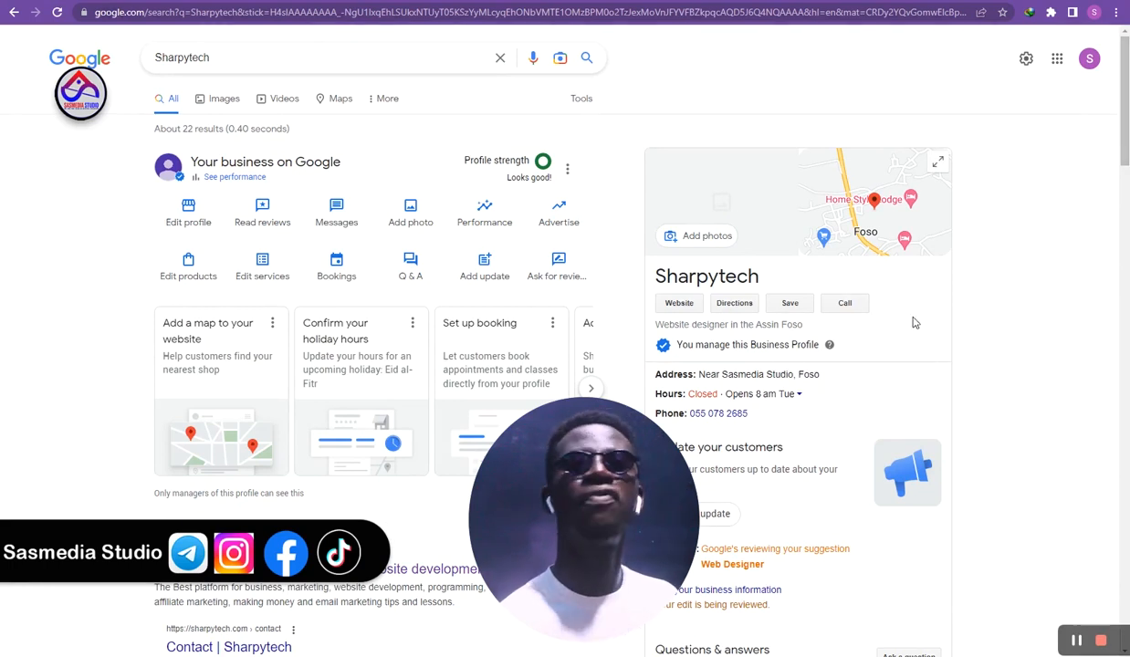
{"action": "scroll", "coordinate": [849, 310], "scroll_direction": "down", "scroll_amount": 5}
{"action": "scroll", "coordinate": [849, 311], "scroll_direction": "up", "scroll_amount": 5}
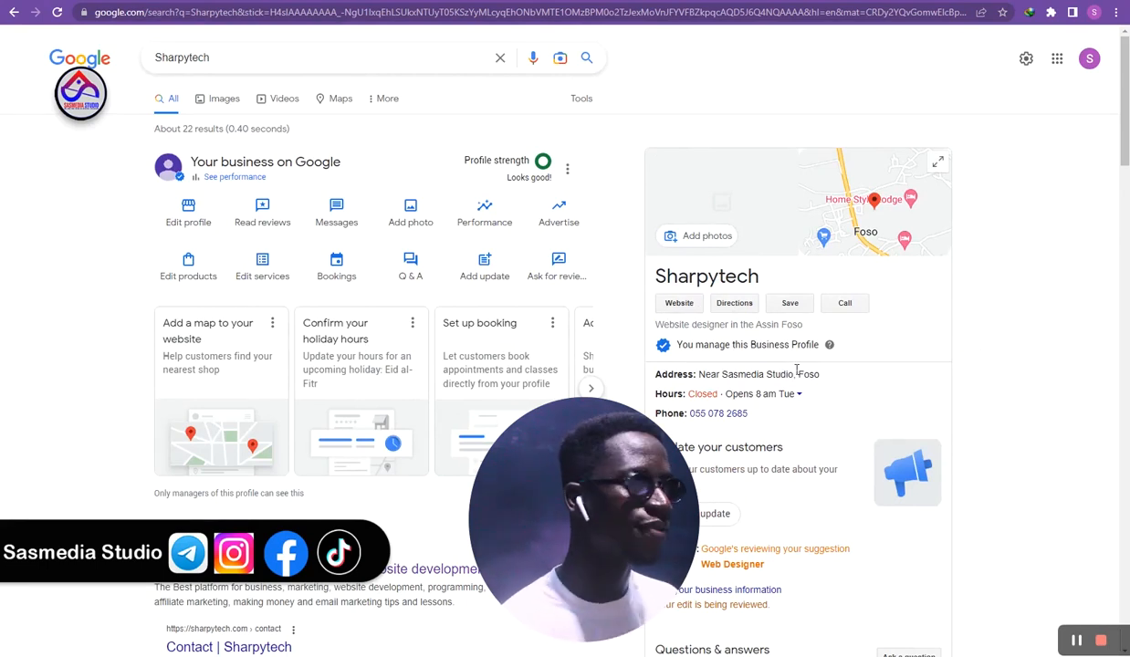
{"action": "scroll", "coordinate": [797, 370], "scroll_direction": "down", "scroll_amount": 1}
{"action": "left_click_drag", "start_coordinate": [699, 307], "coordinate": [820, 306]}
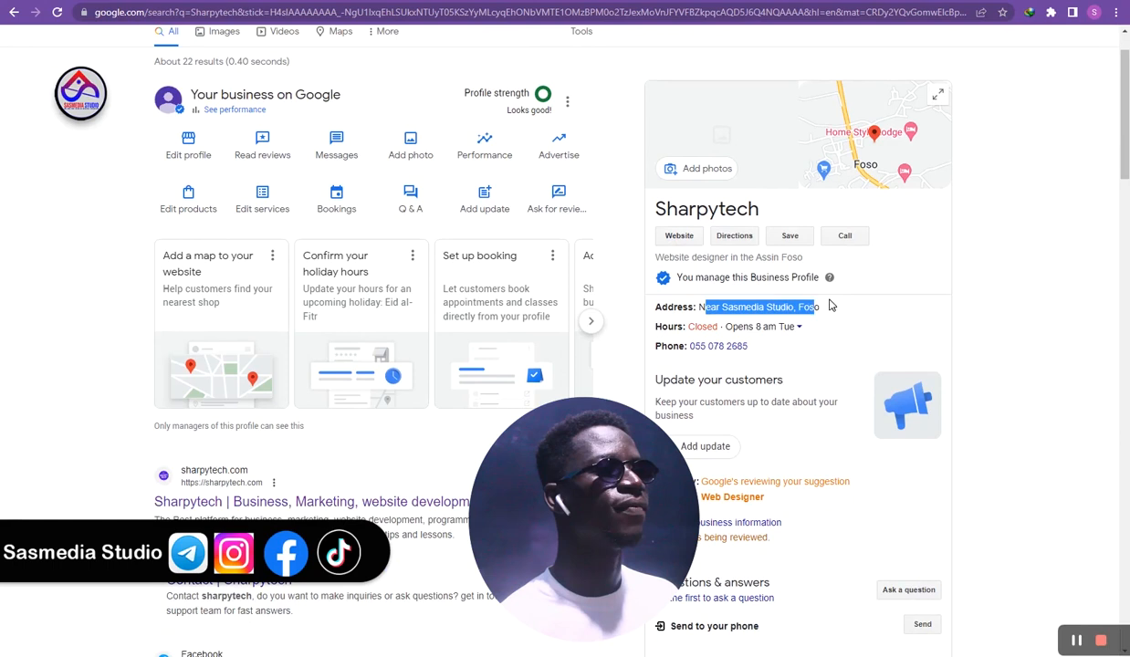
{"action": "double_click", "coordinate": [676, 379]}
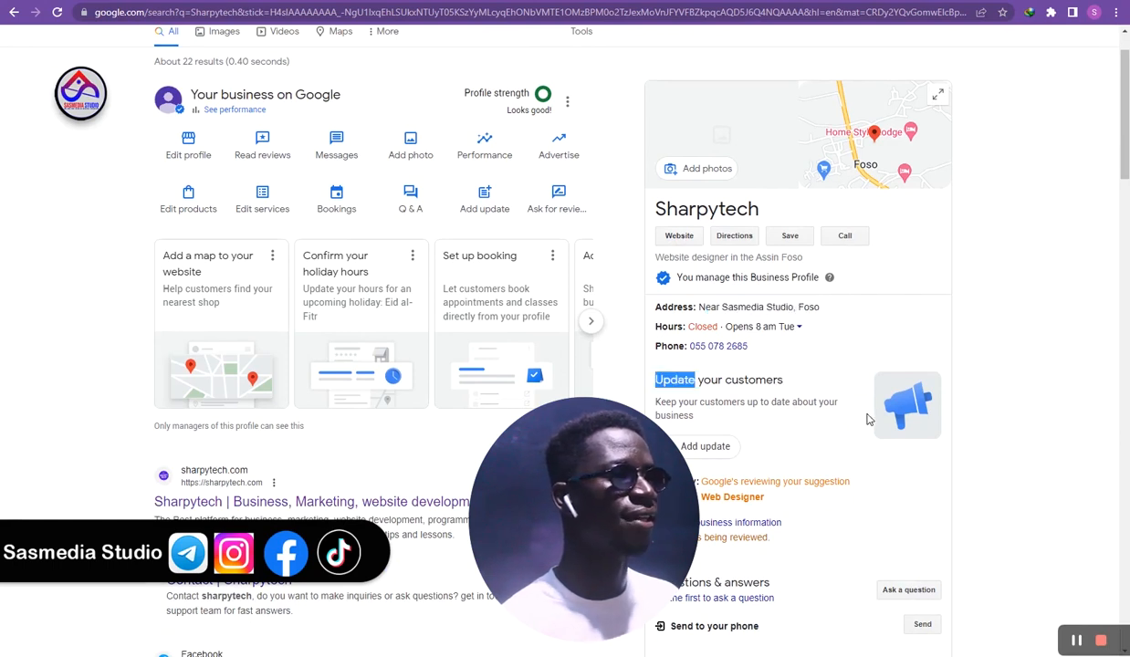
{"action": "scroll", "coordinate": [866, 416], "scroll_direction": "down", "scroll_amount": 3}
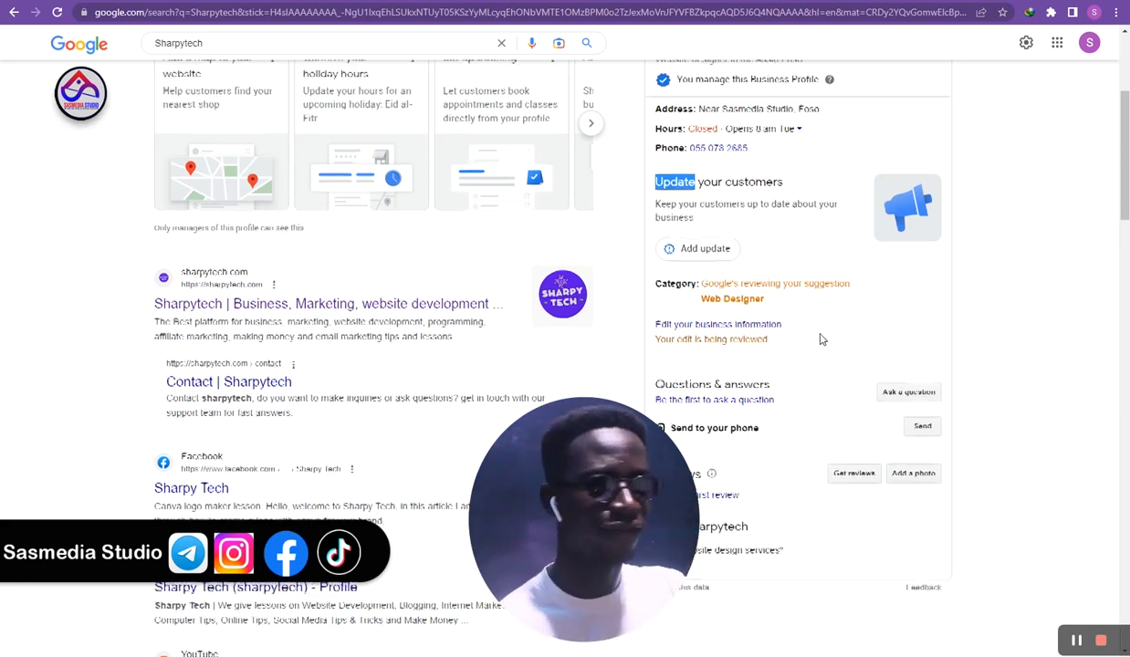
{"action": "scroll", "coordinate": [548, 274], "scroll_direction": "up", "scroll_amount": 3}
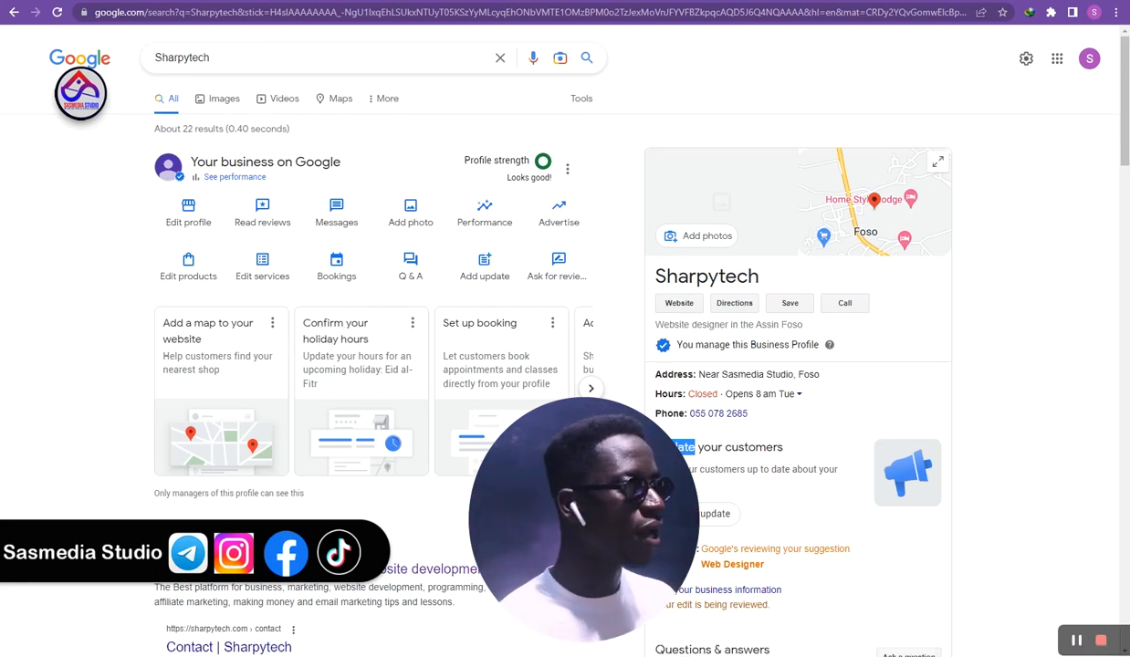
- Cycle the suggestion carousel to reach Get your first reviews, Create an offer and Get custom email
{"action": "left_click", "coordinate": [593, 390]}
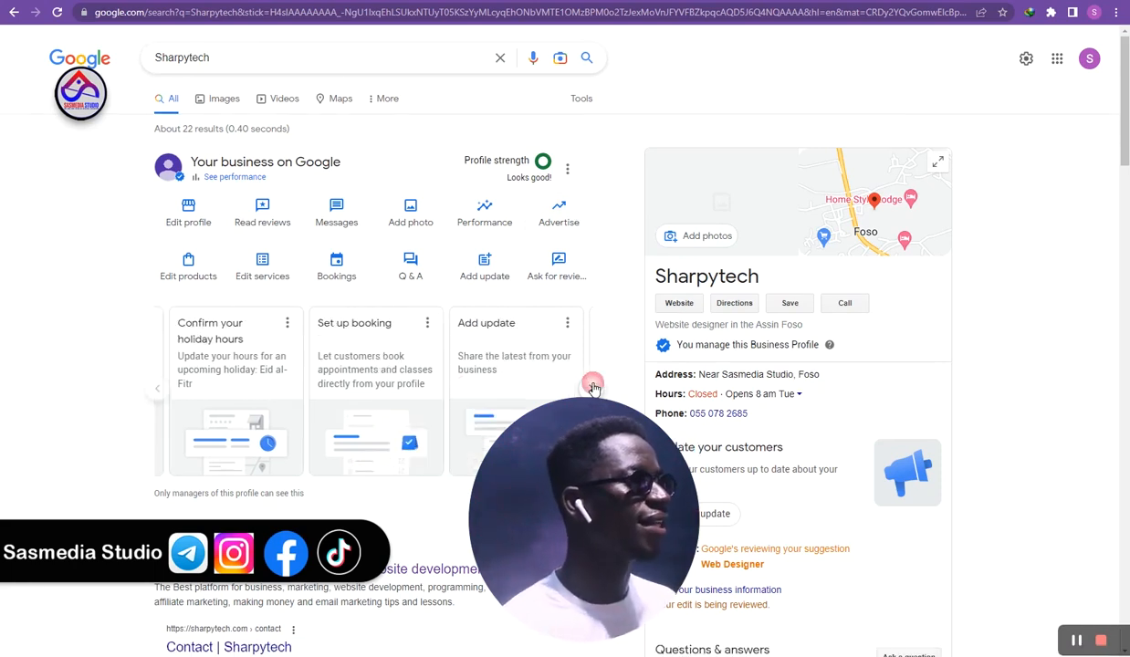
{"action": "left_click", "coordinate": [161, 391]}
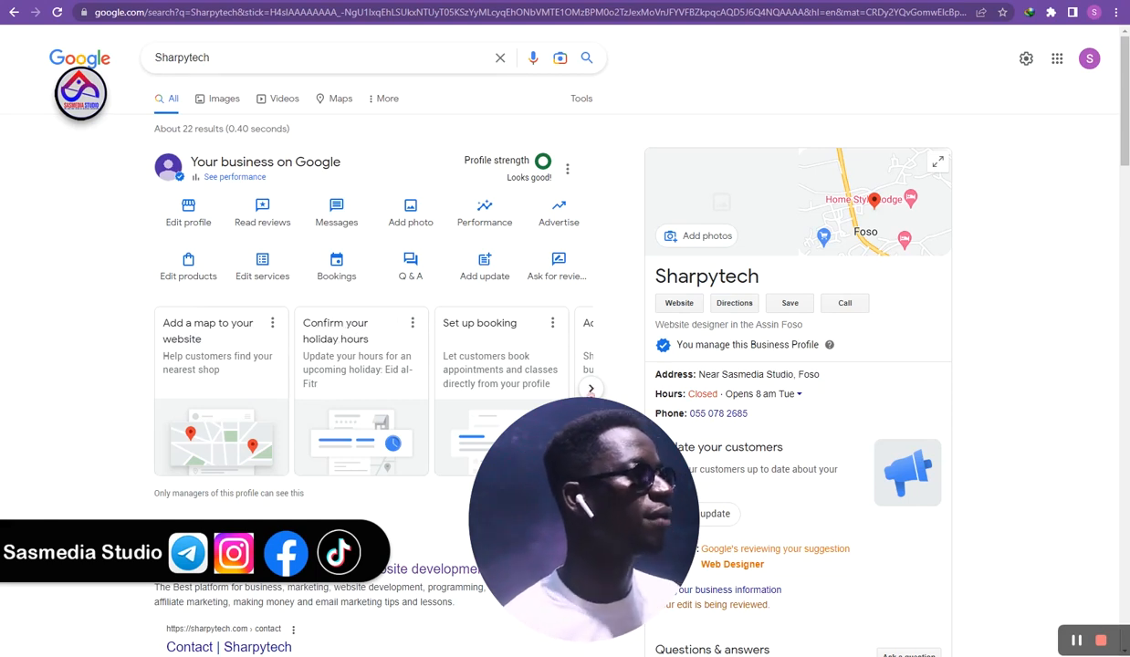
{"action": "left_click", "coordinate": [591, 388]}
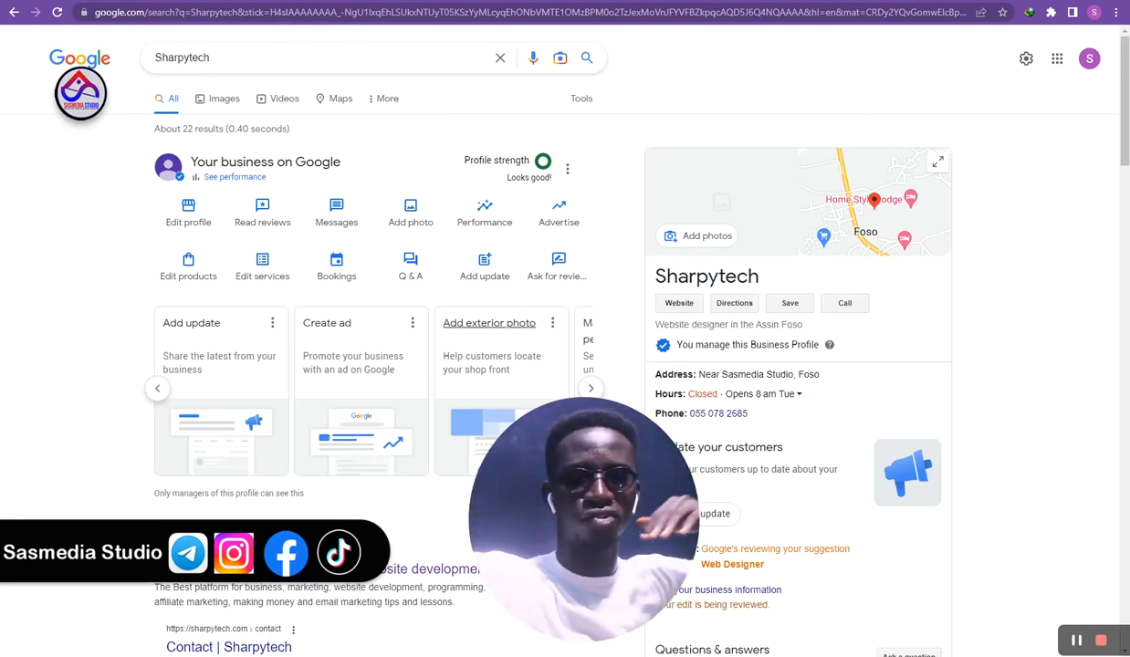
{"action": "left_click", "coordinate": [595, 390]}
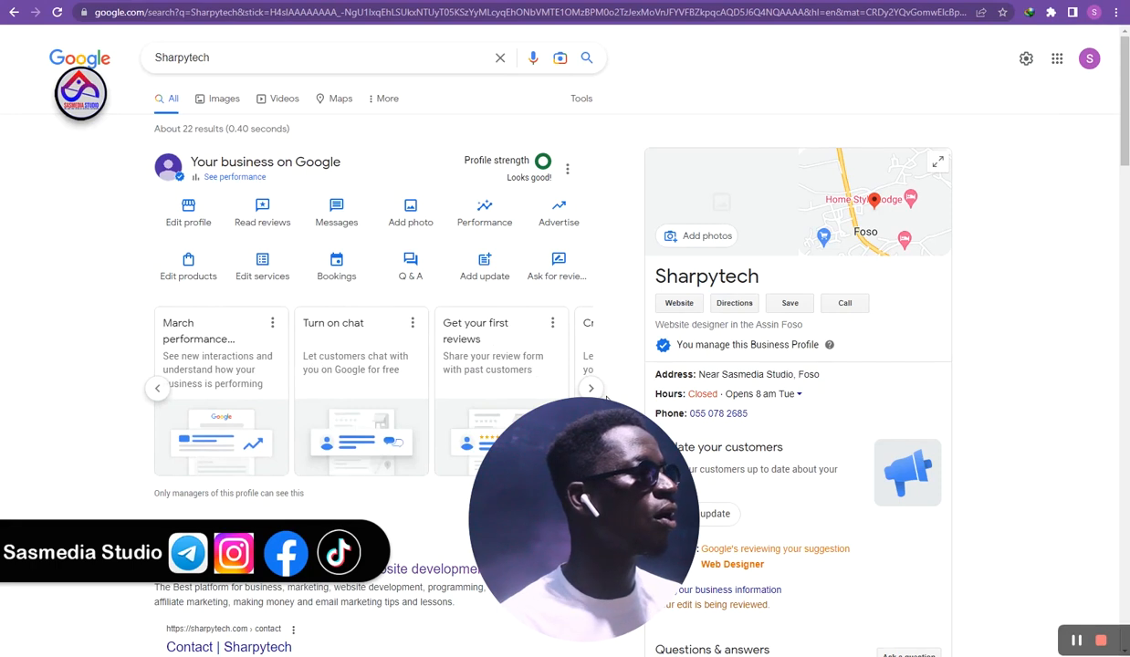
{"action": "left_click", "coordinate": [591, 388]}
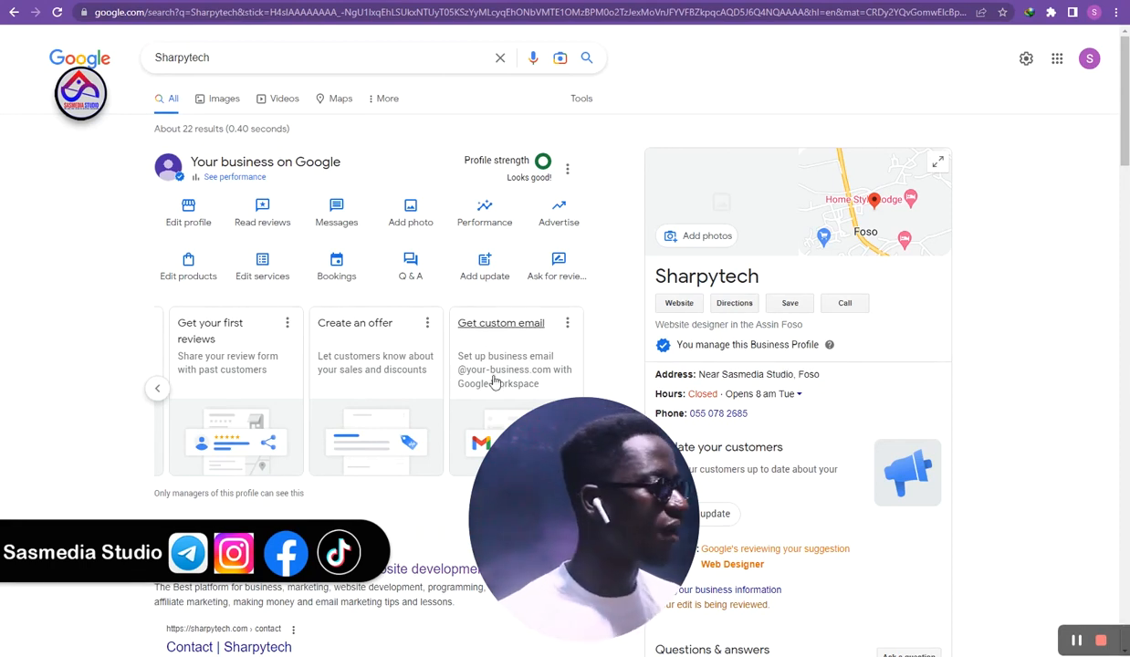
{"action": "scroll", "coordinate": [439, 274], "scroll_direction": "down", "scroll_amount": 5}
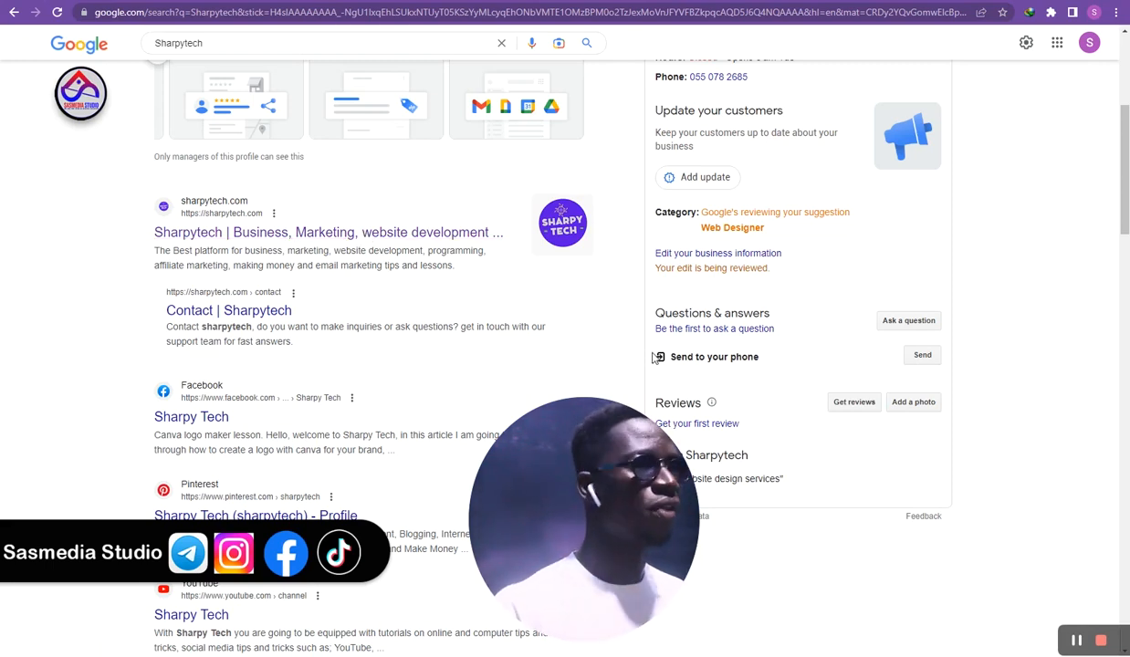
{"action": "scroll", "coordinate": [658, 355], "scroll_direction": "up", "scroll_amount": 4}
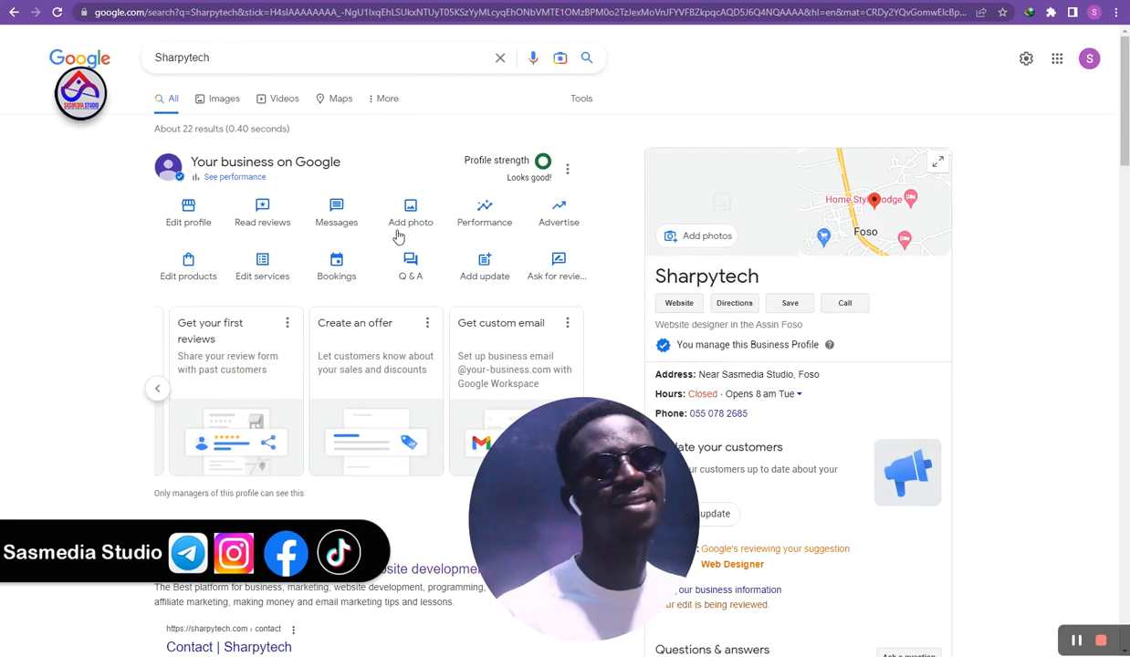